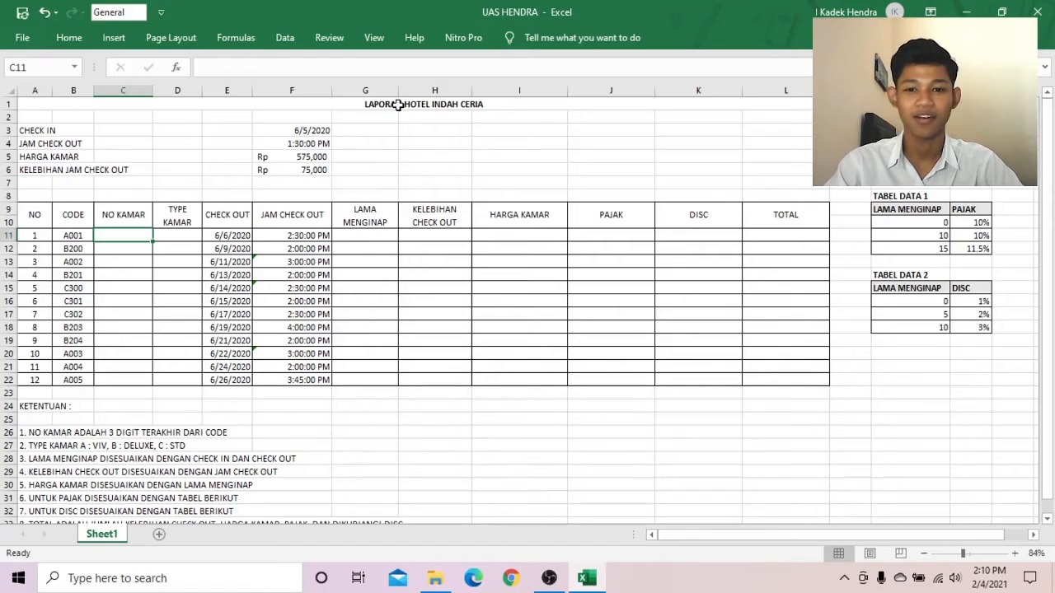
- Examine the report's column headings from NO KAMAR to TOTAL and the KETENTUAN rules below the table
click(138, 221)
click(170, 218)
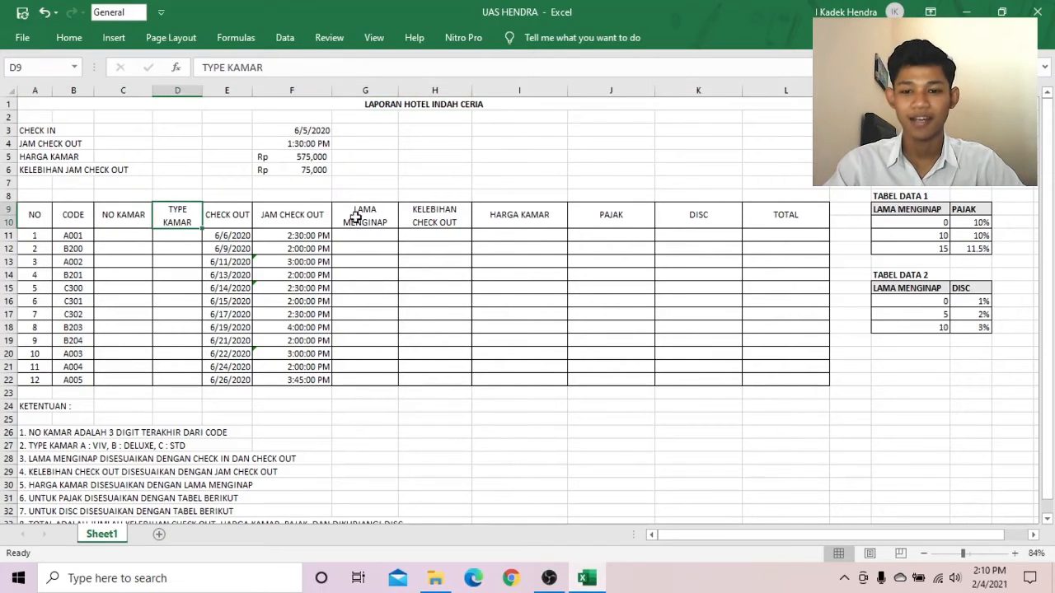
click(371, 217)
click(417, 214)
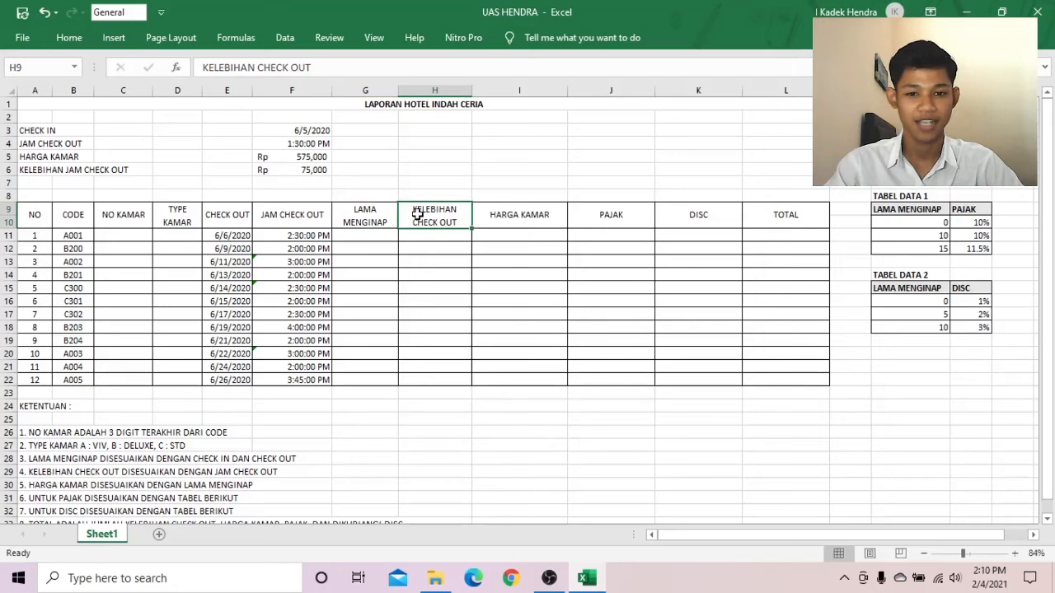
click(485, 219)
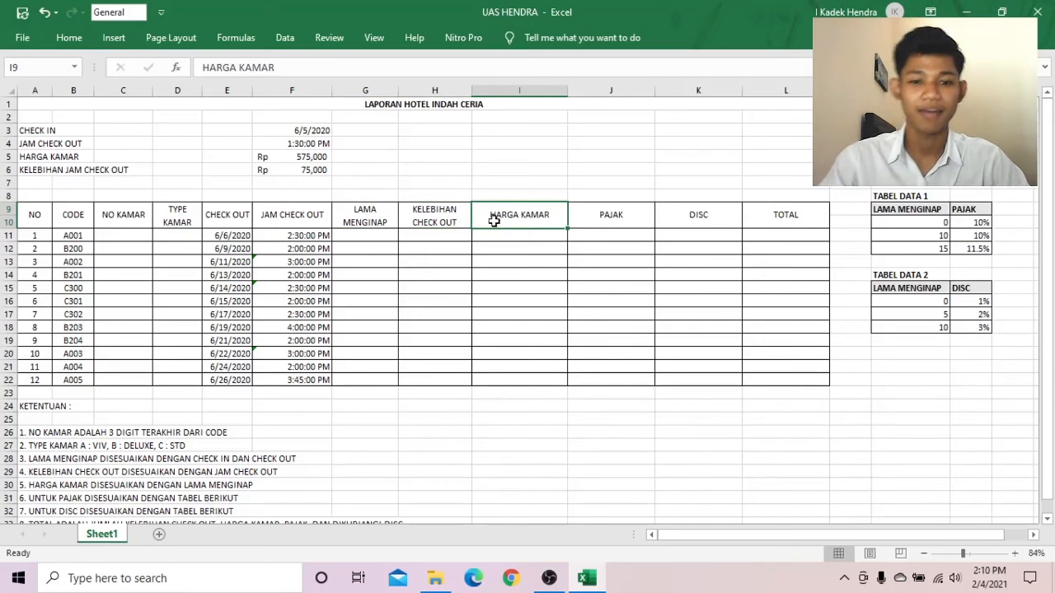
click(572, 220)
click(690, 218)
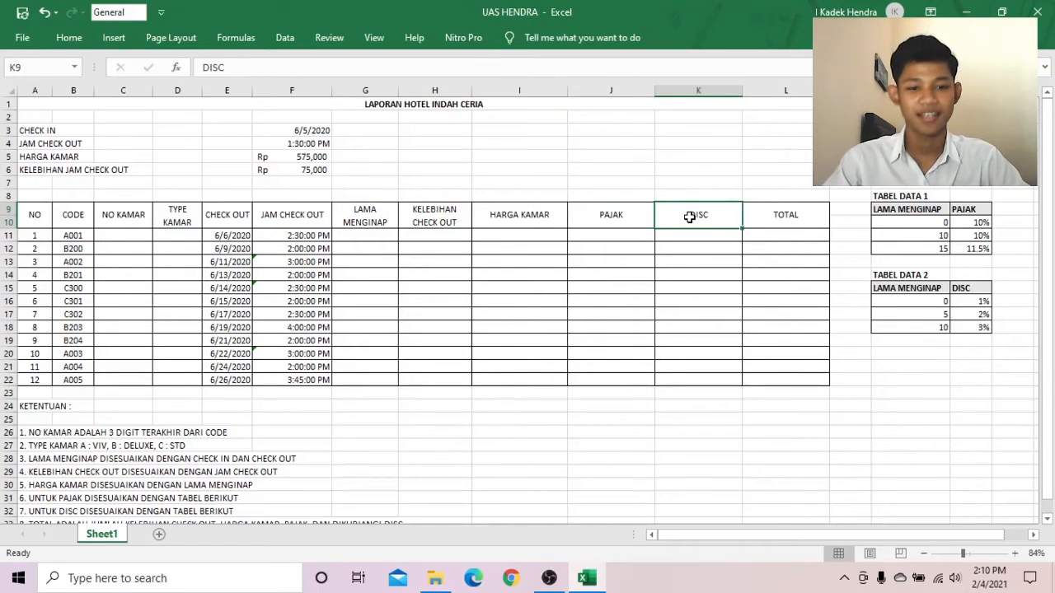
click(779, 218)
scroll(488, 350, down, 1)
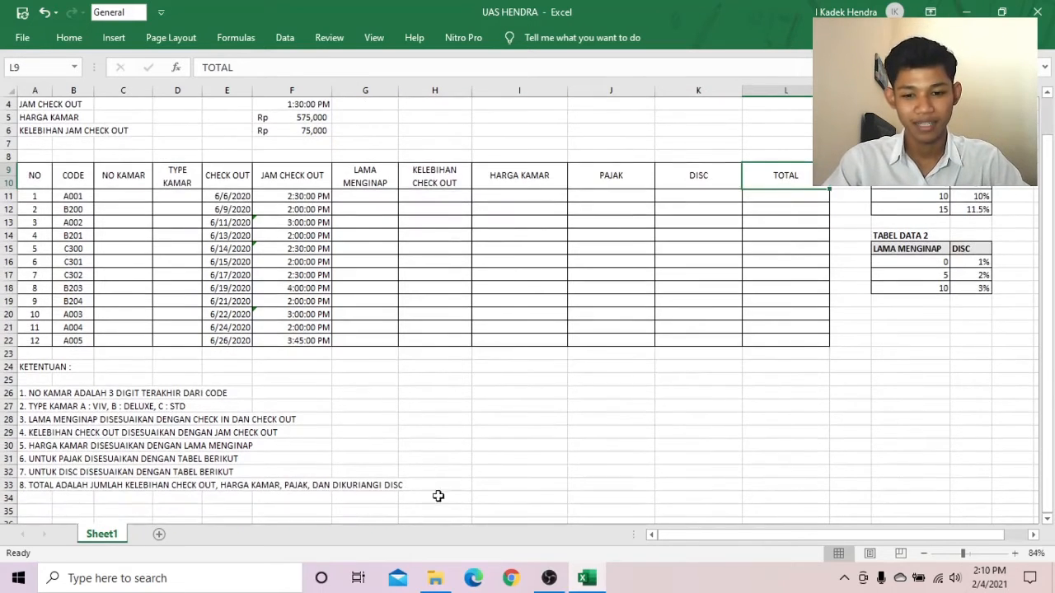
drag(436, 485, 132, 367)
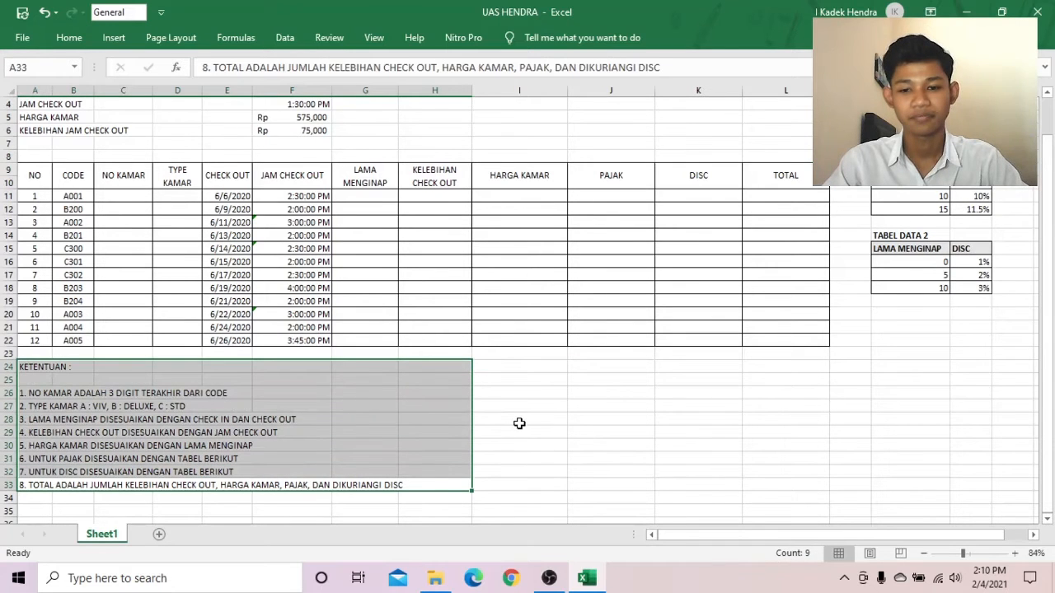
click(519, 424)
scroll(183, 314, up, 1)
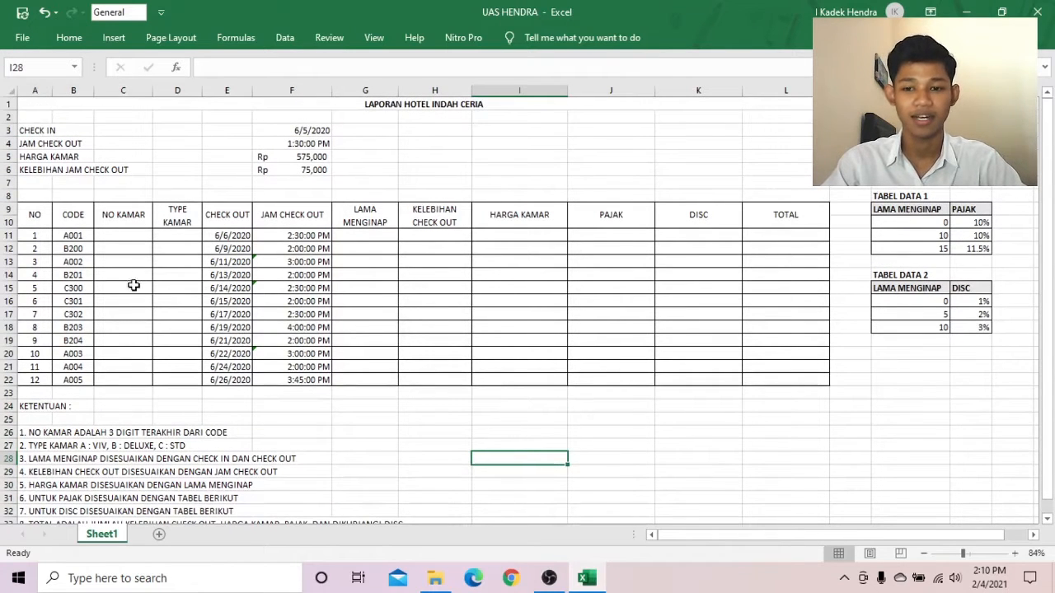
- Enter =RIGHT(B11,3) in C11 to extract the room number from the code, and fill it down to C22
click(120, 236)
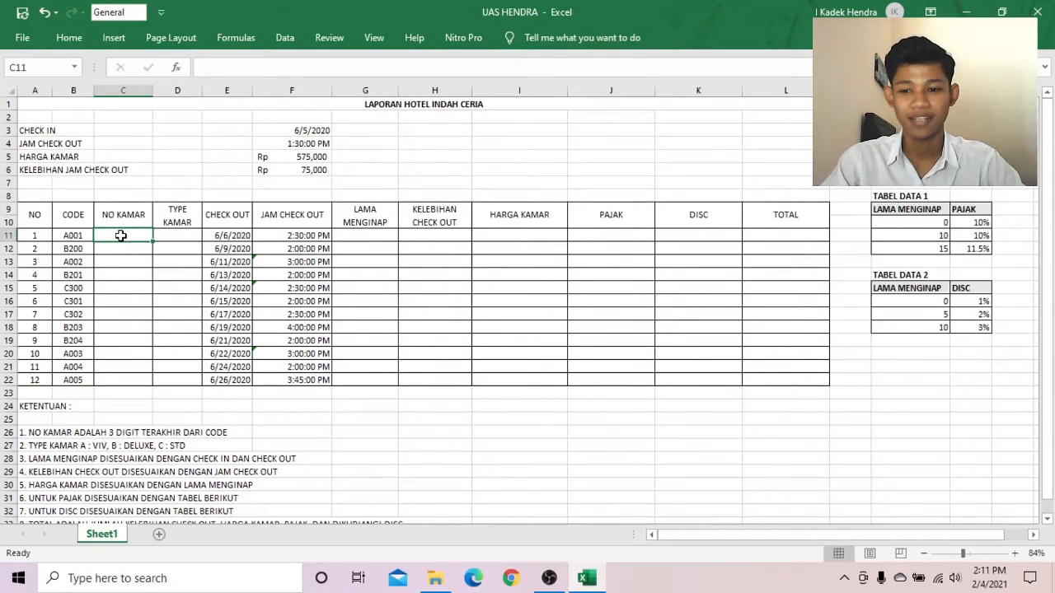
click(135, 432)
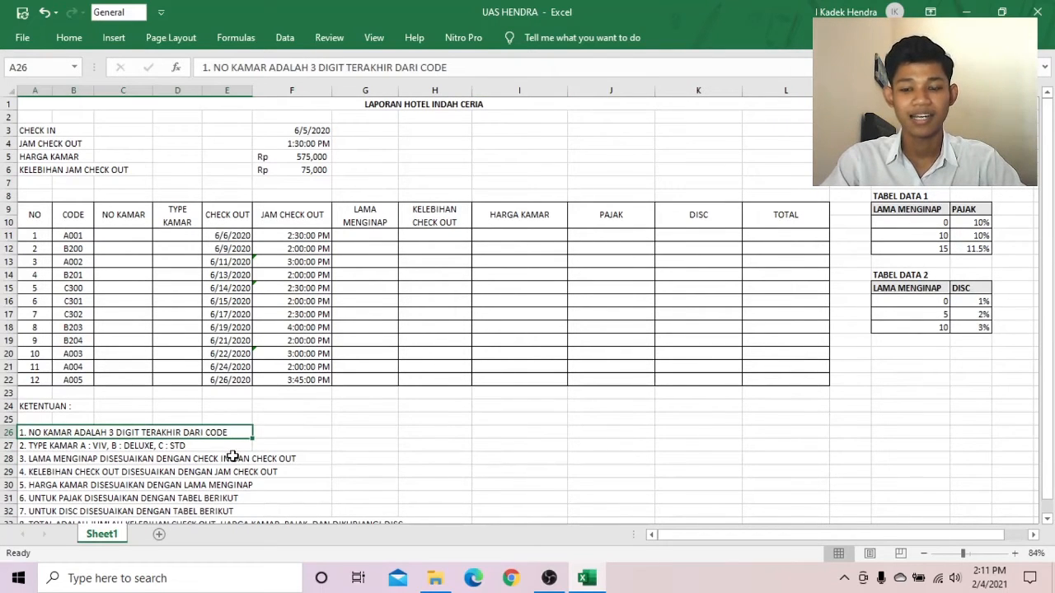
click(72, 236)
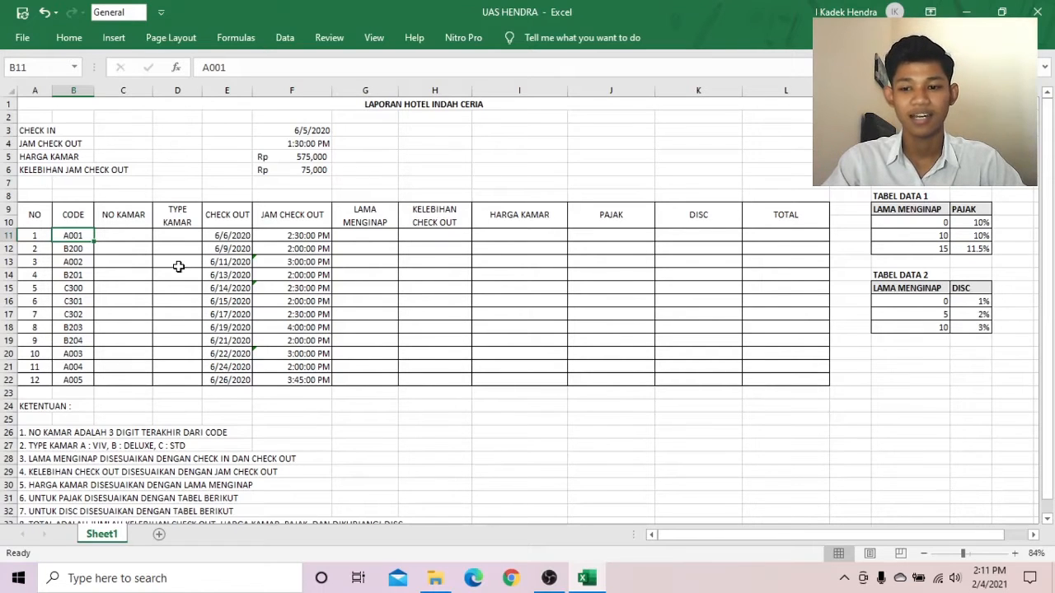
click(120, 239)
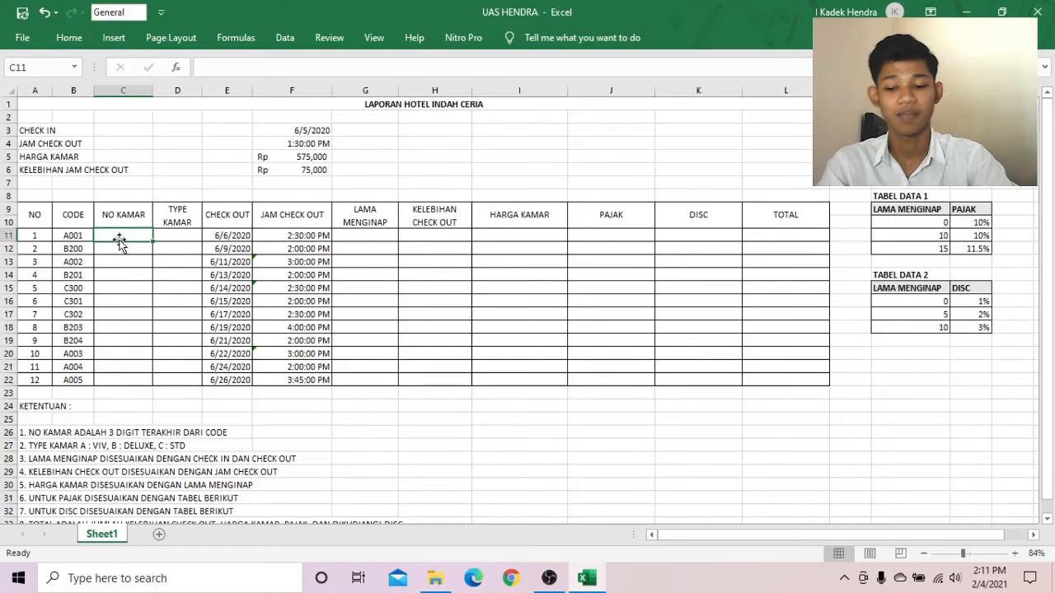
text(=)
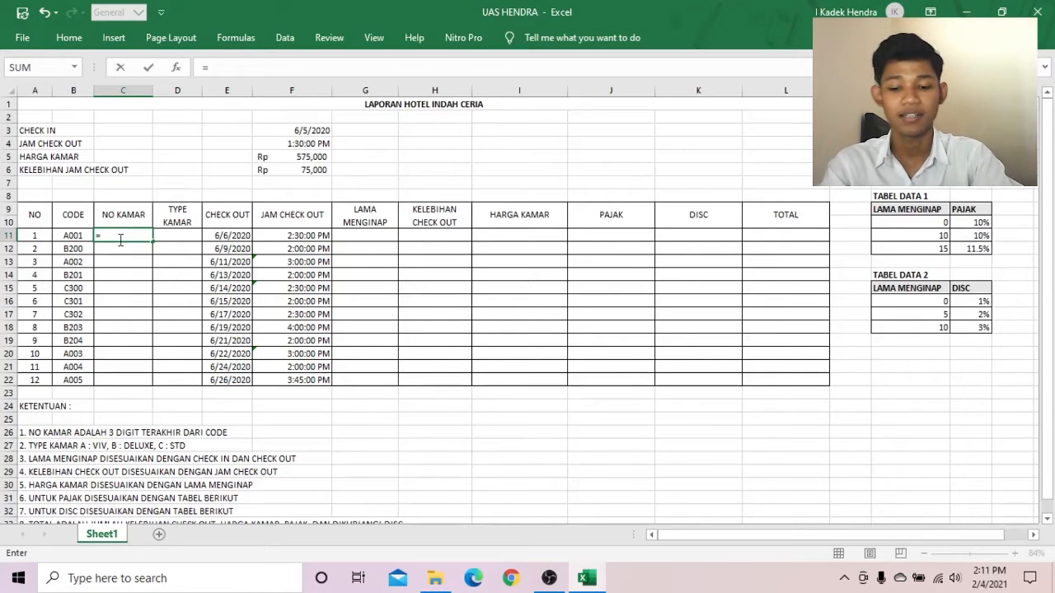
text(RIGHT)
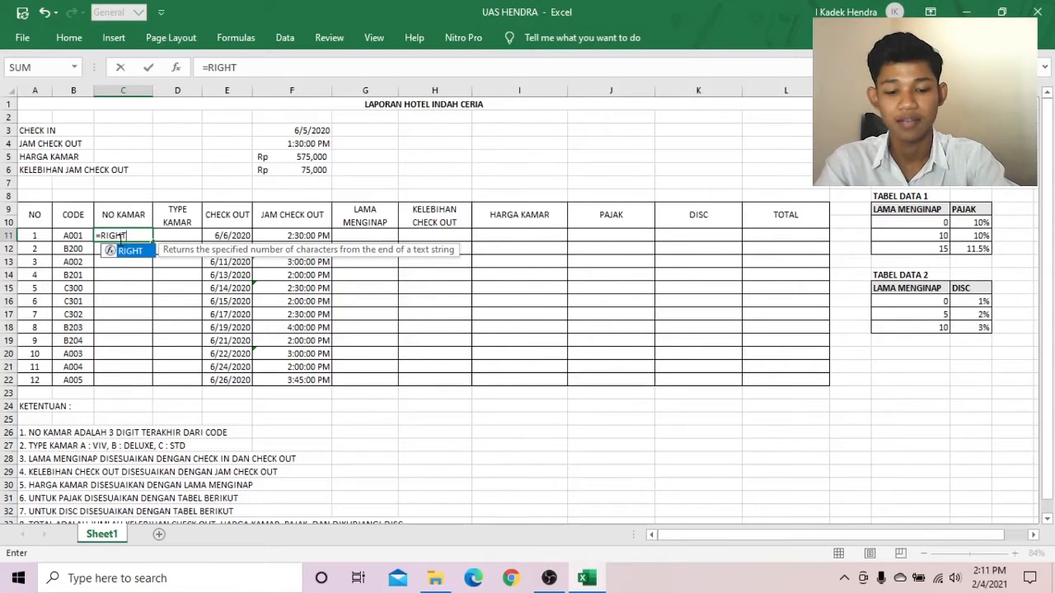
text(()
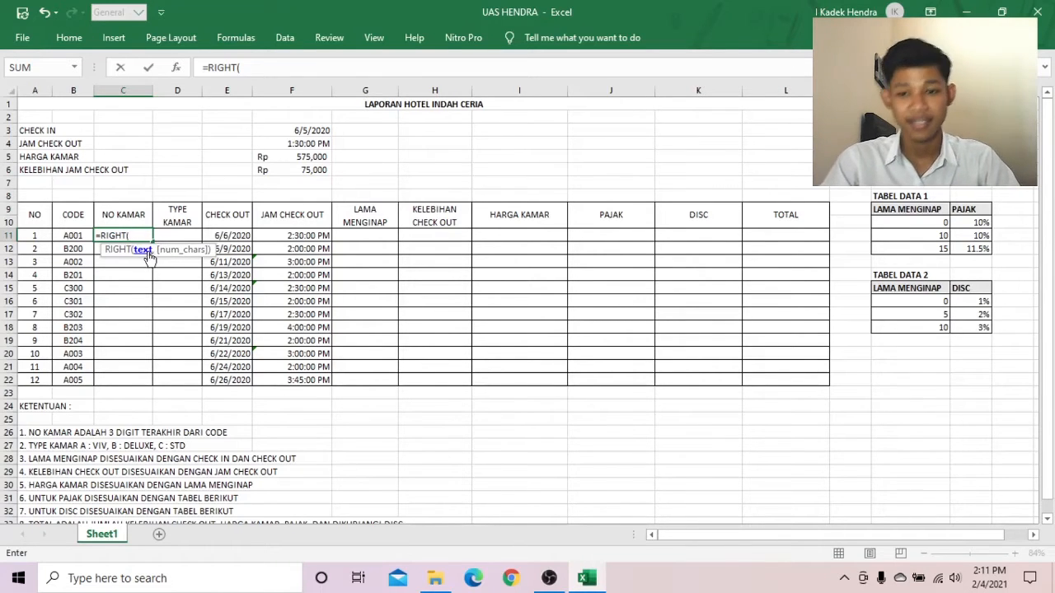
click(74, 236)
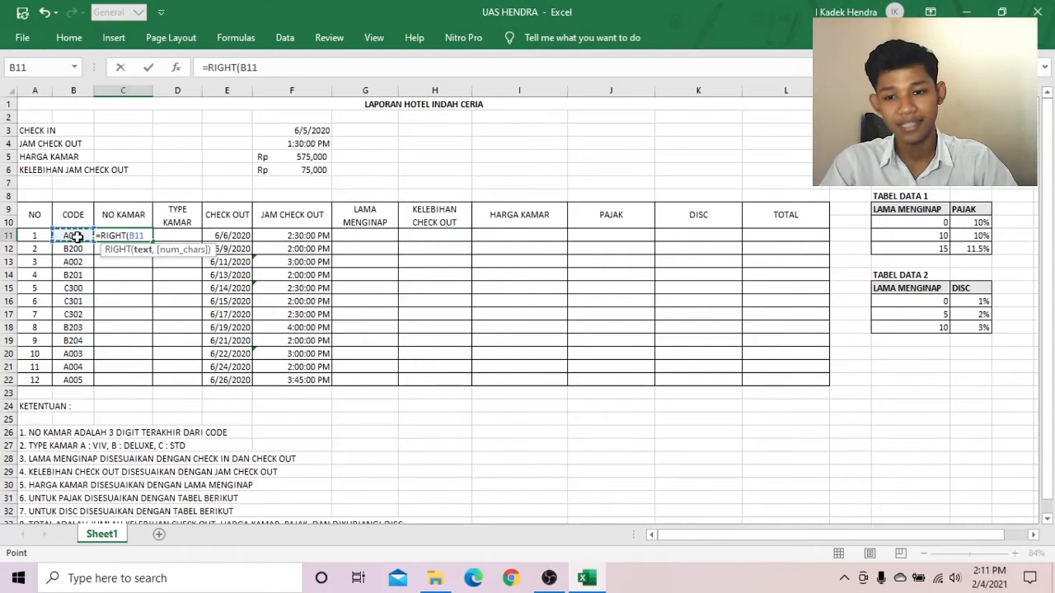
text(,)
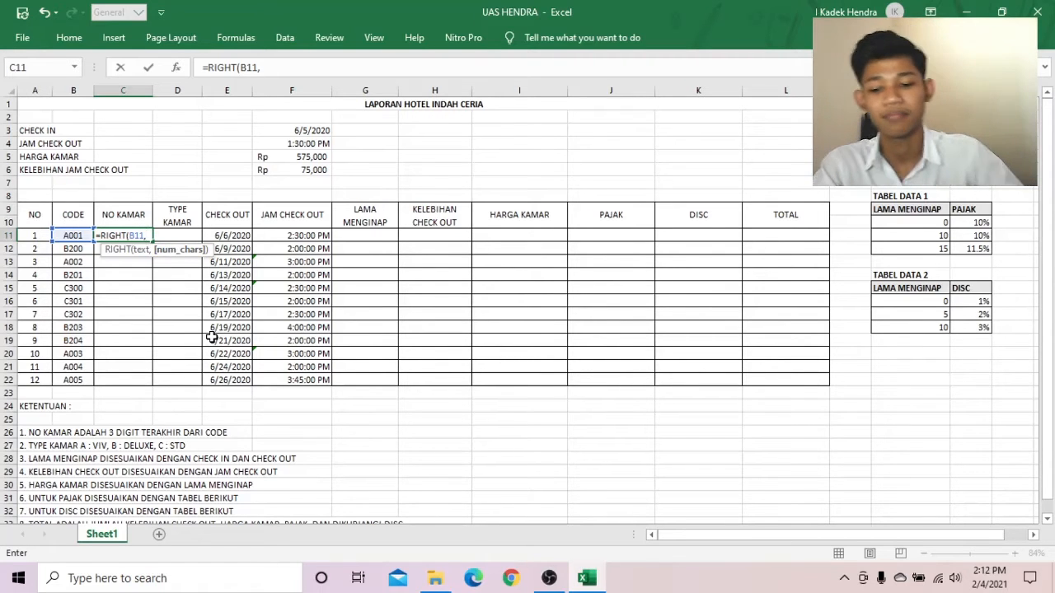
text(3)
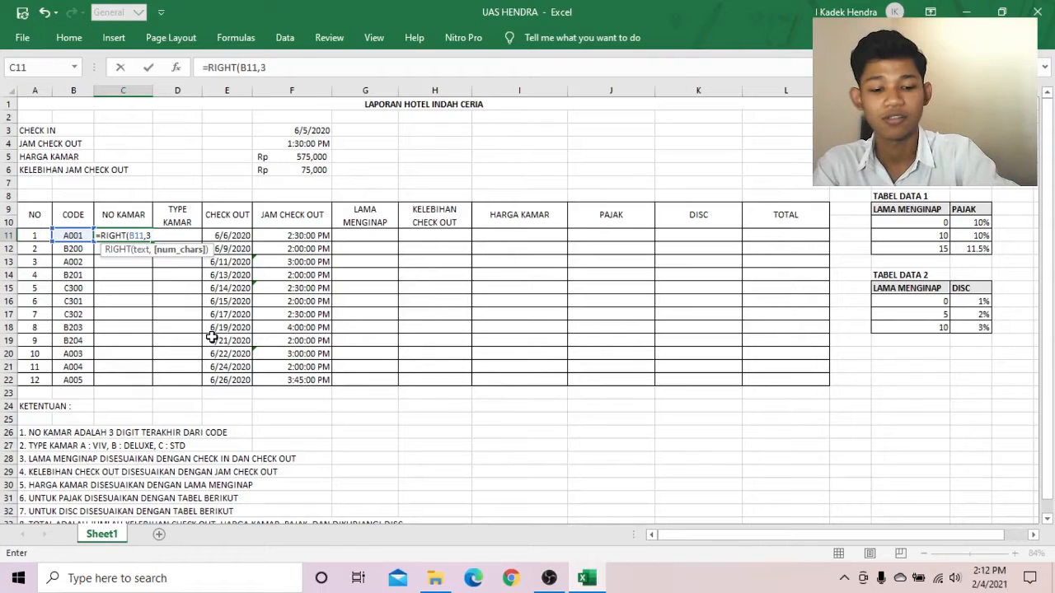
text())
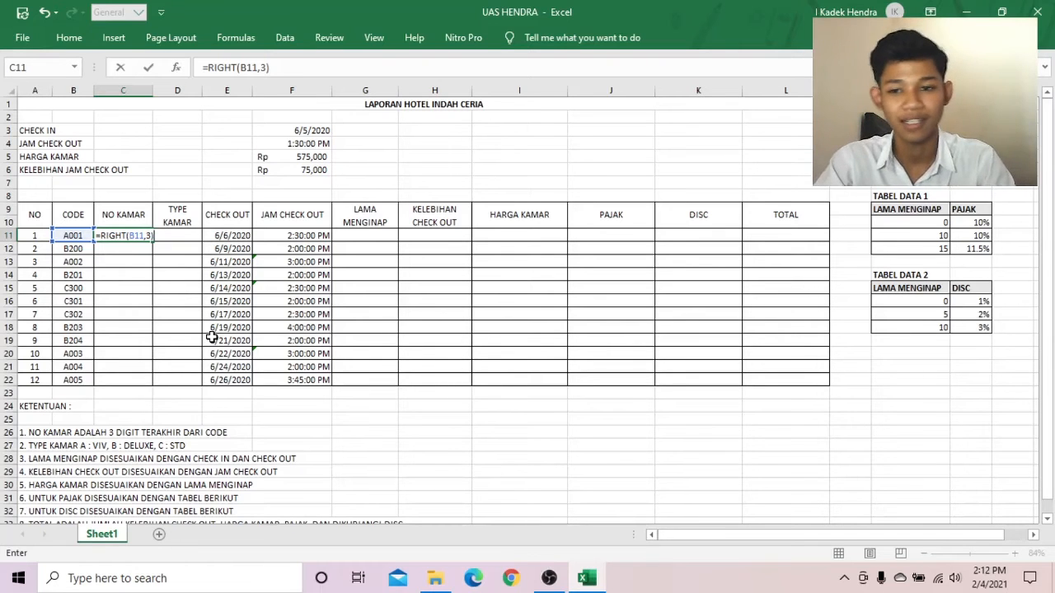
key(Return)
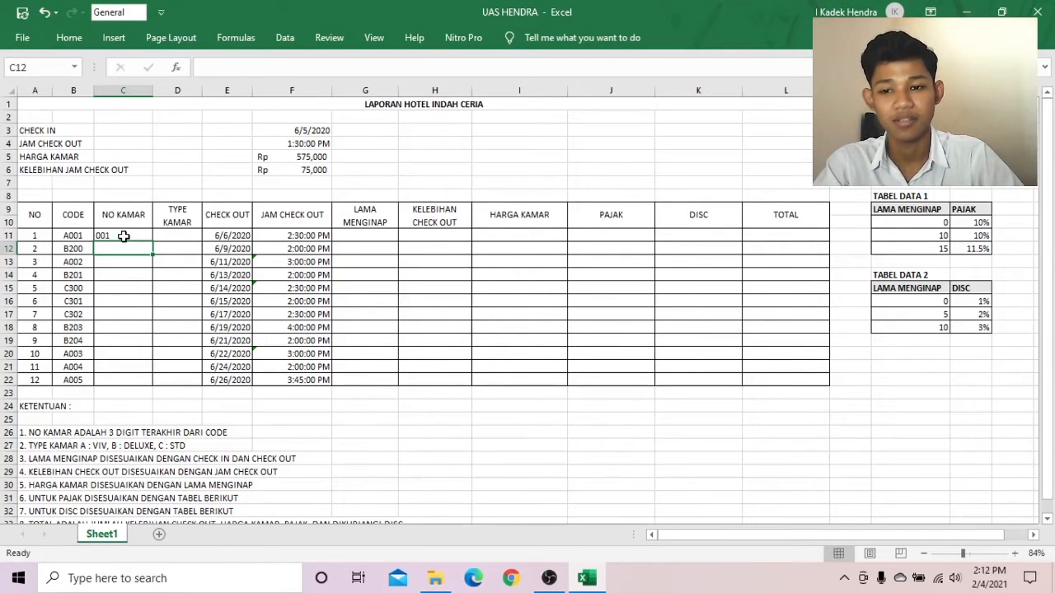
click(124, 239)
drag(153, 240, 160, 392)
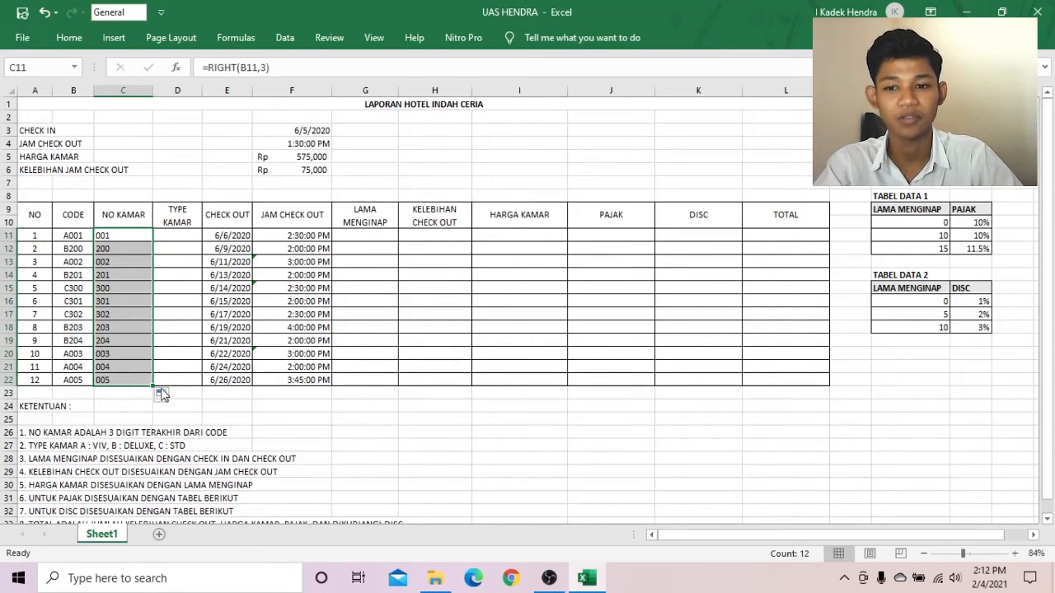
- Following the TYPE KAMAR rule, begin the room type formula in D11 with =IF(LEFT(B11,1)="A","VIV",
click(182, 239)
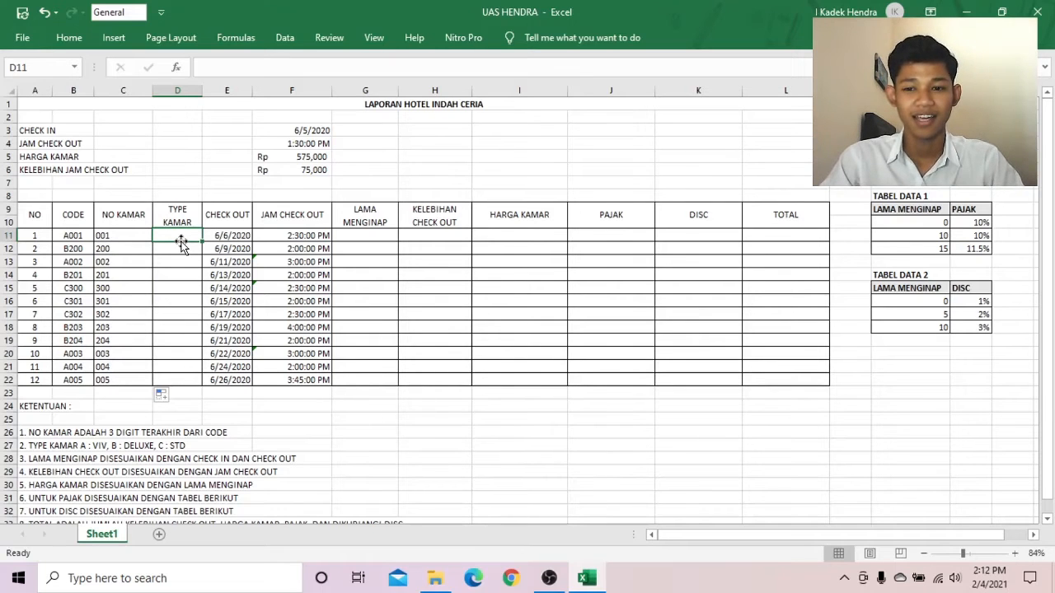
click(45, 446)
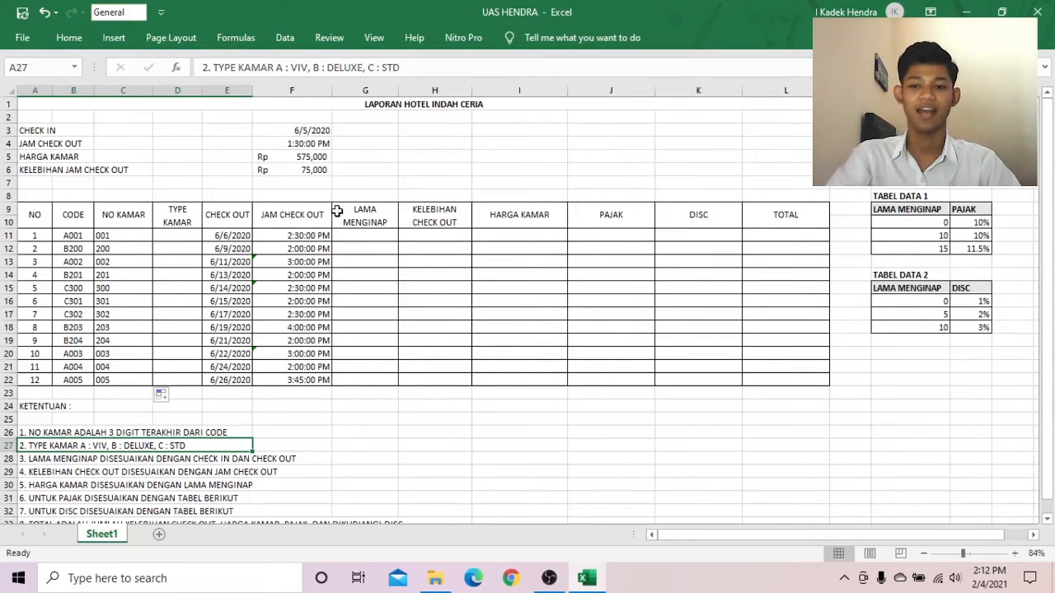
click(179, 239)
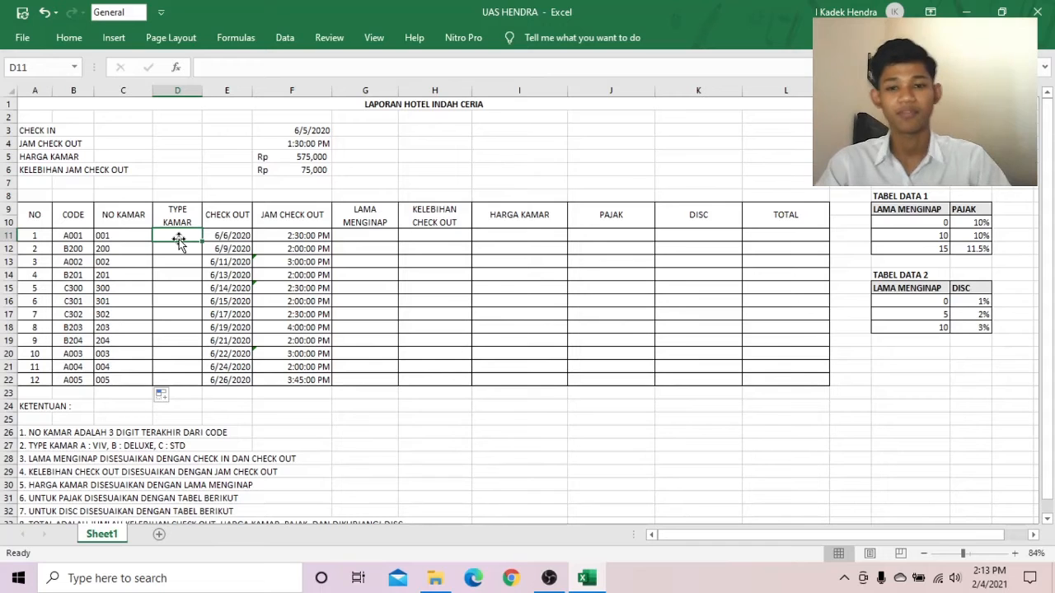
click(142, 449)
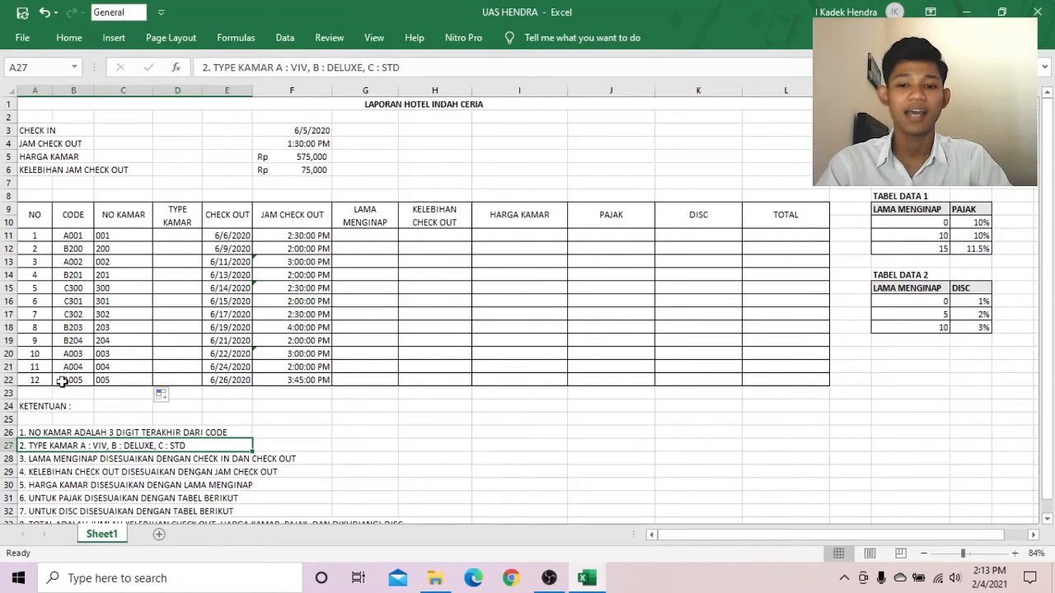
click(69, 237)
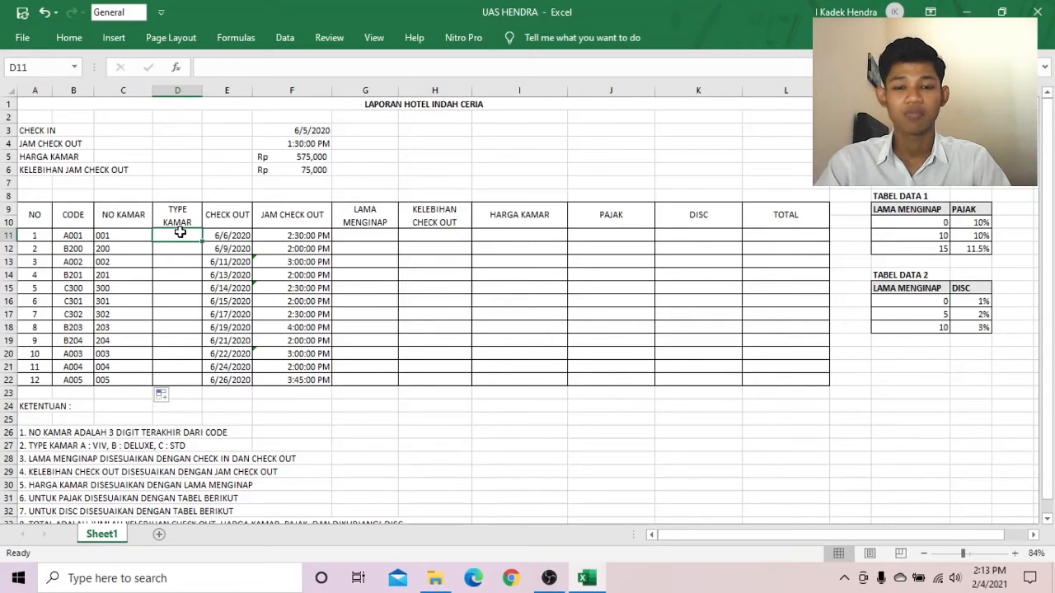
text(=)
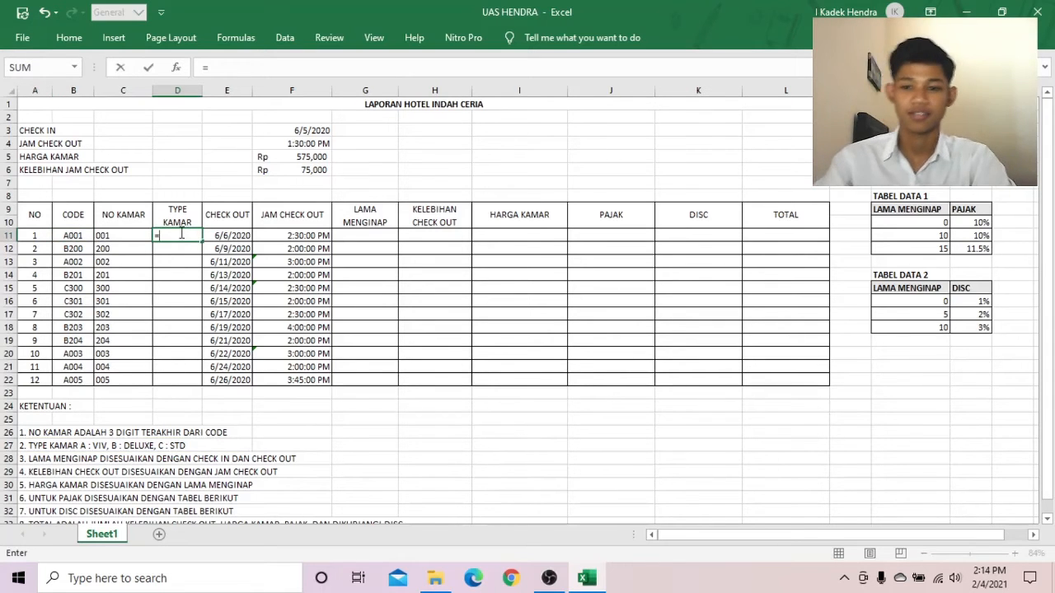
text(IF)
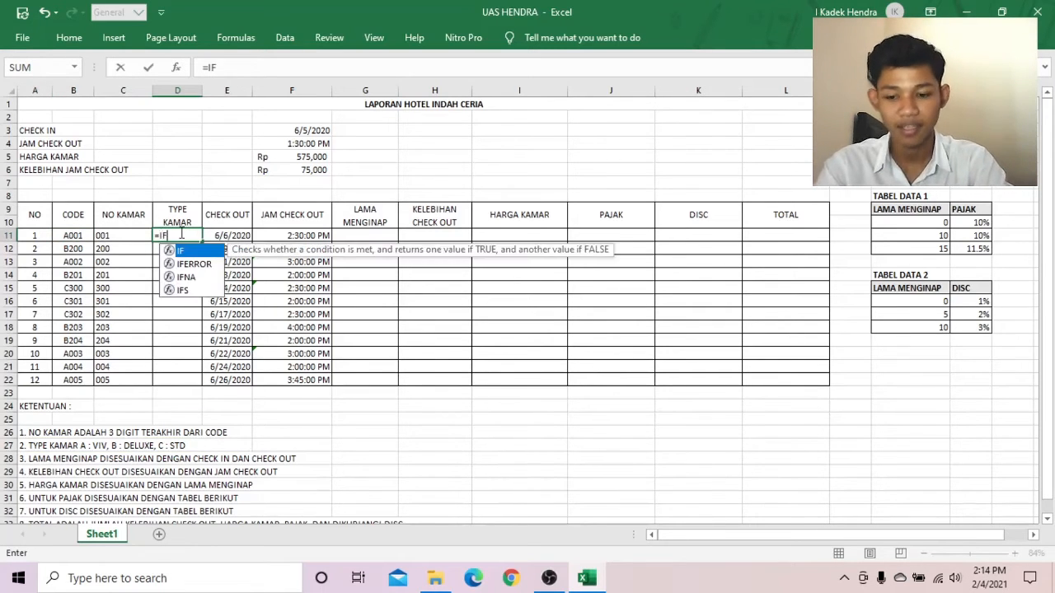
text((LEFT()
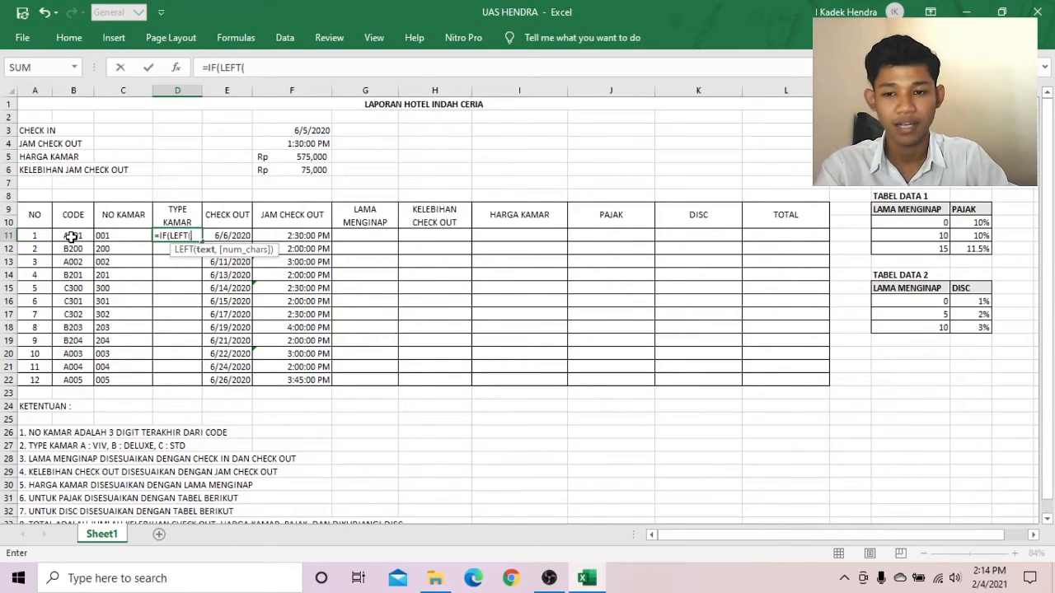
click(71, 237)
text(,)
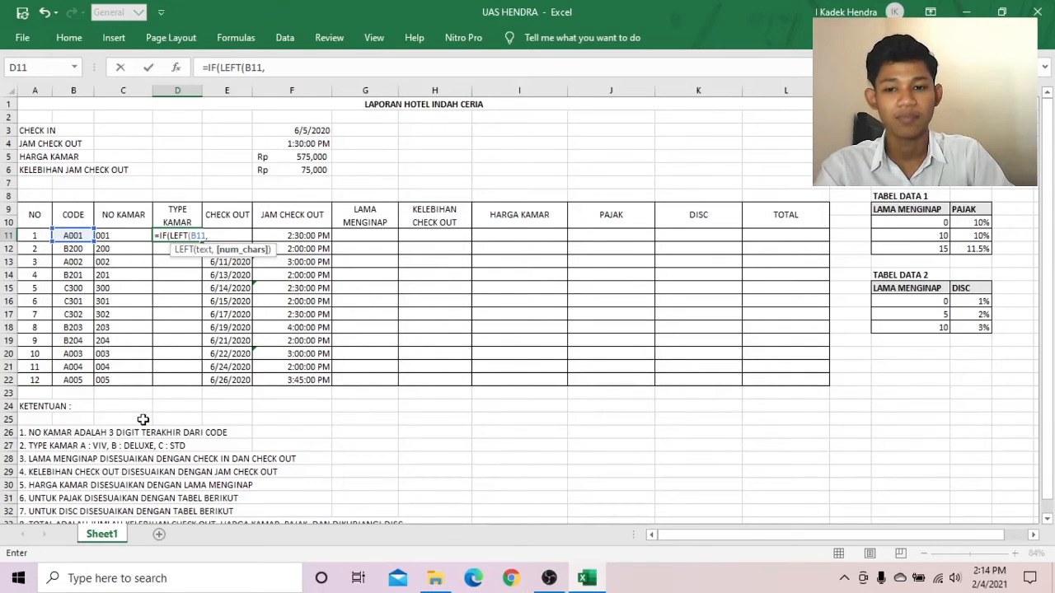
text(1)
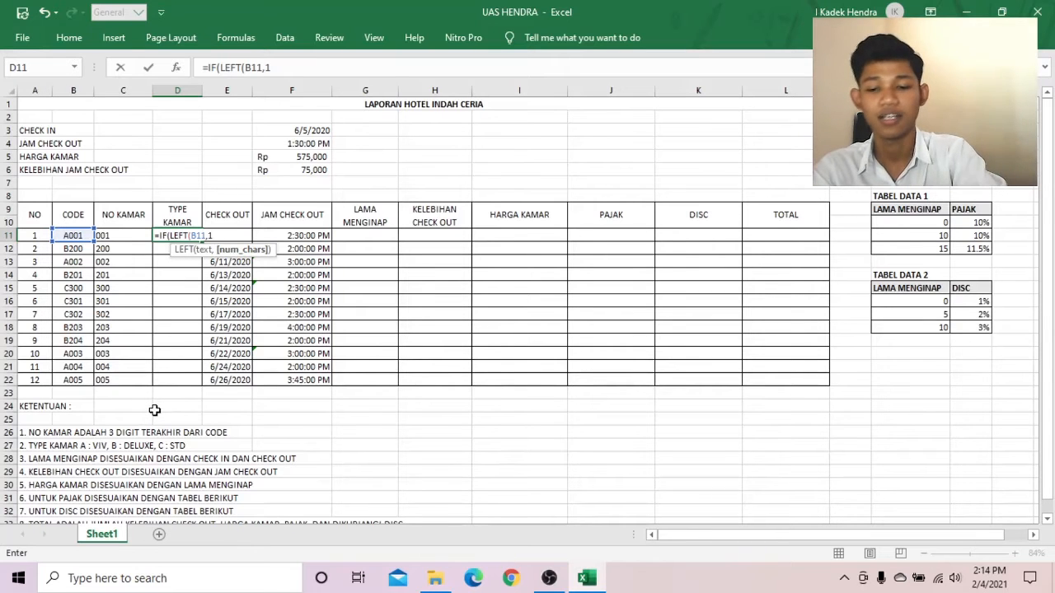
text())
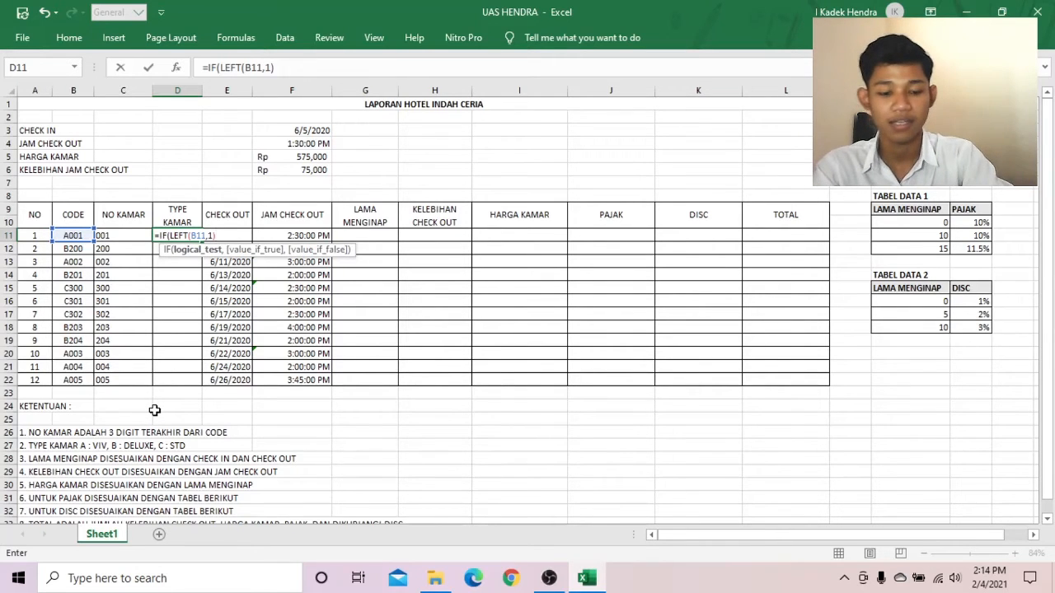
text(="A)
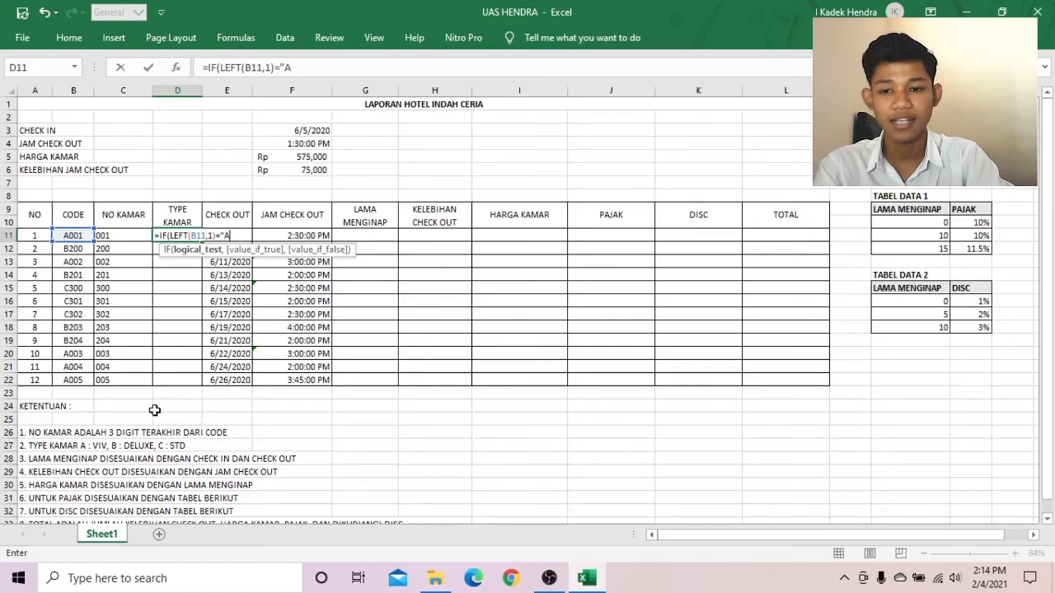
text(",)
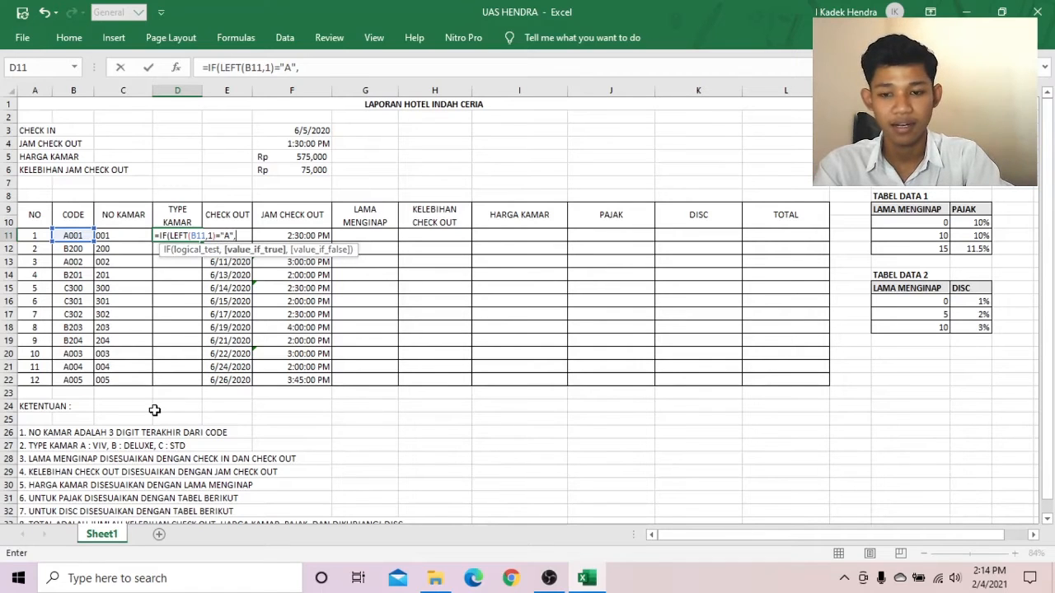
text("VIV)
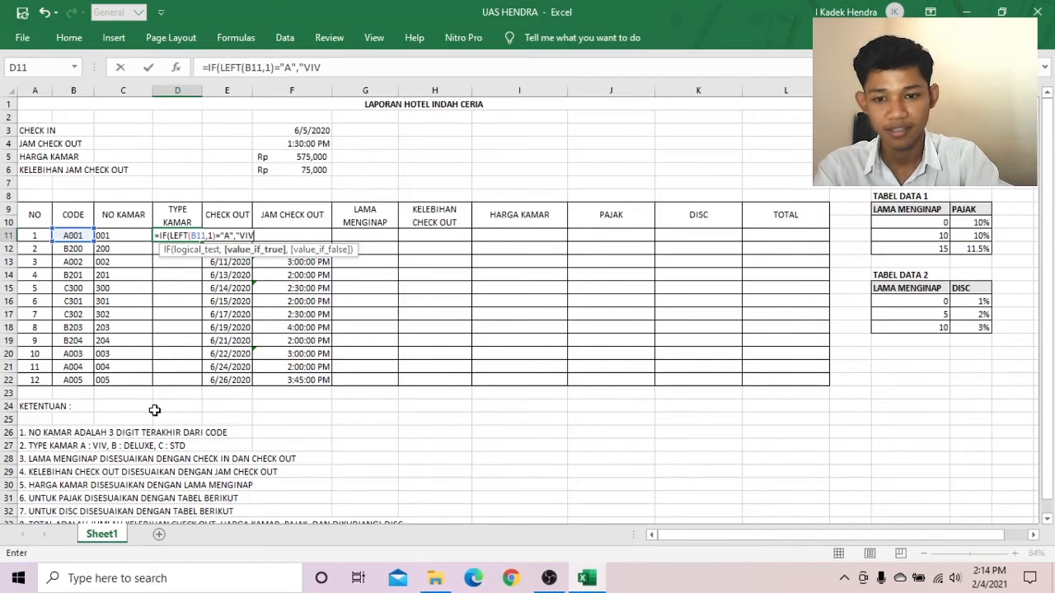
text(",)
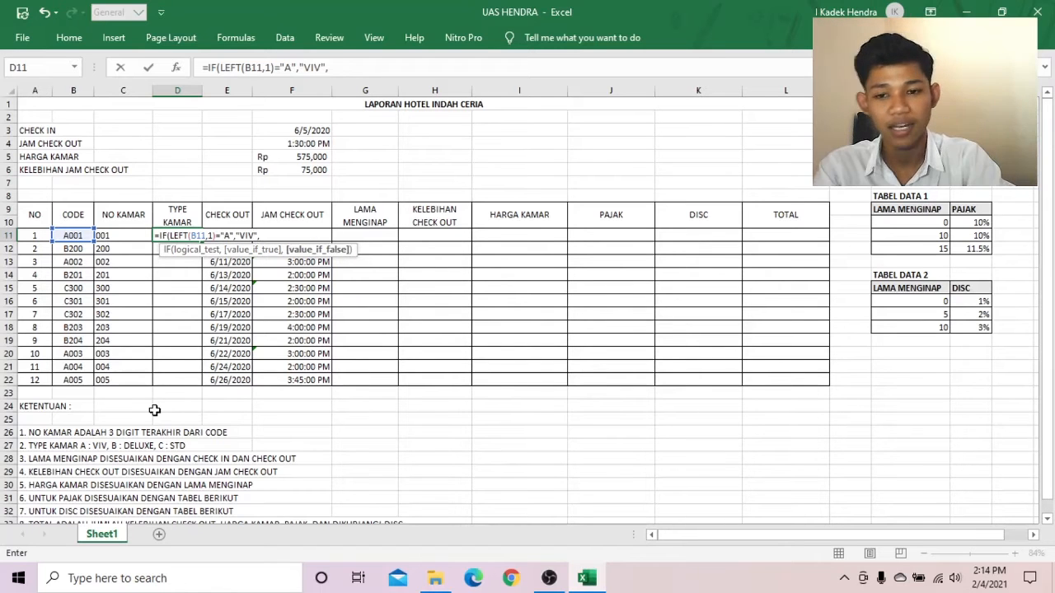
- Complete the D11 formula with a nested IF(LEFT(B11,1)="B","DELUXE","STD")) and fill it down to D22
text(IF(LEFT)
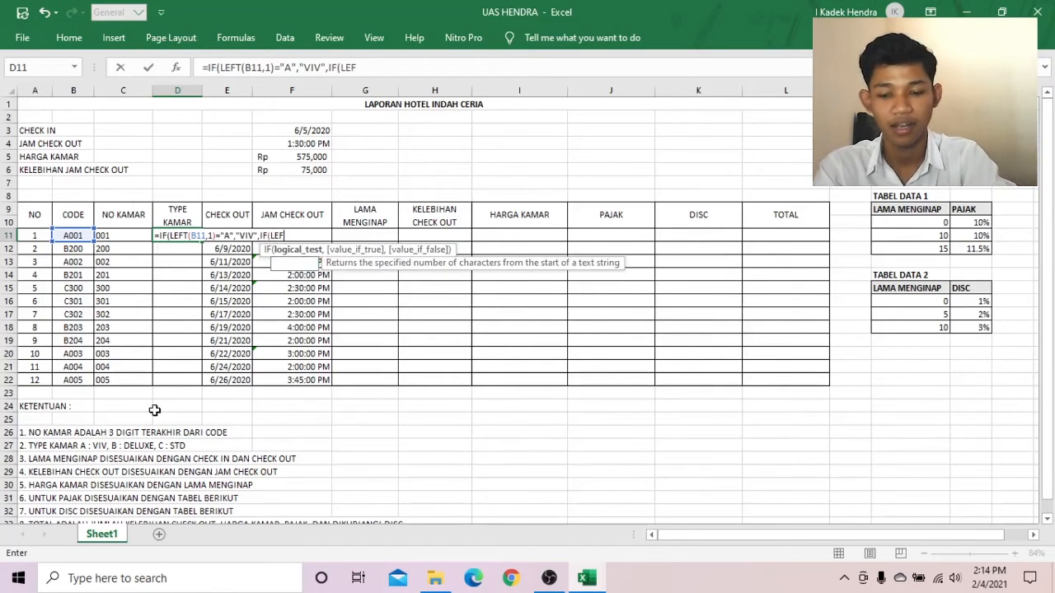
text(()
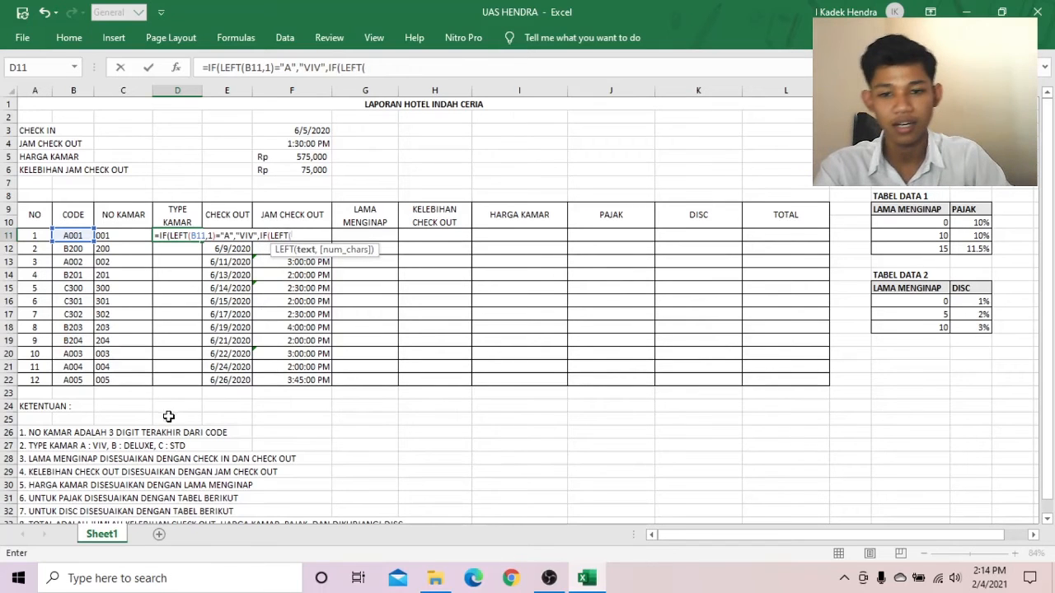
click(71, 237)
text(,1)
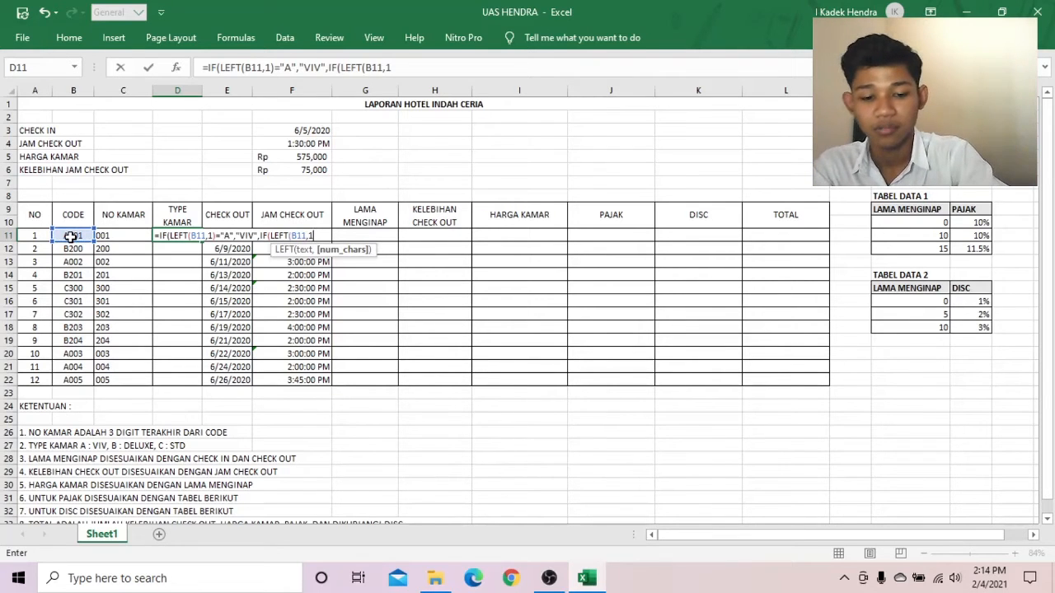
text()=)
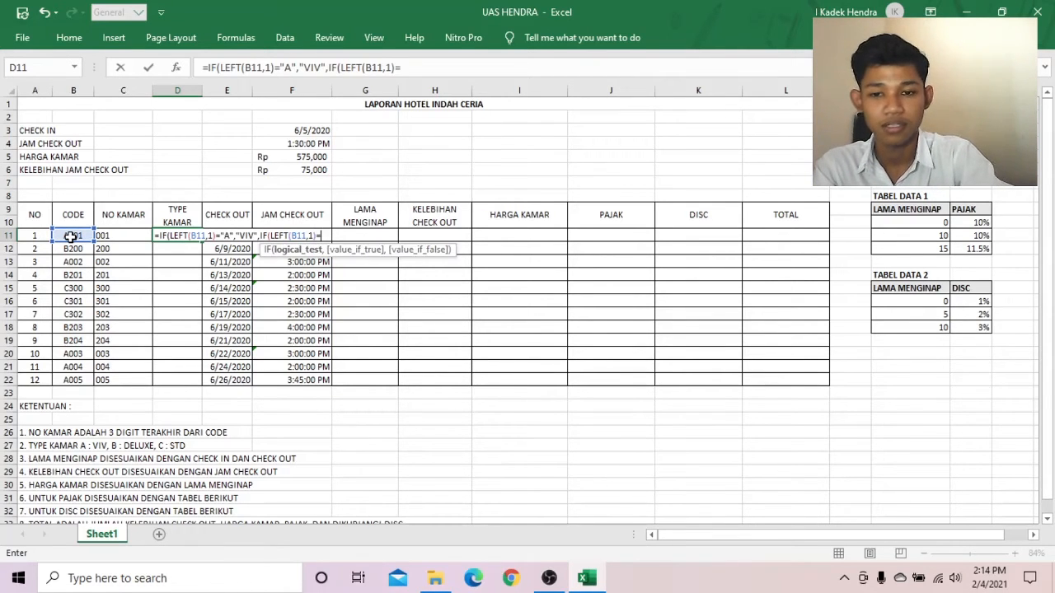
text("B)
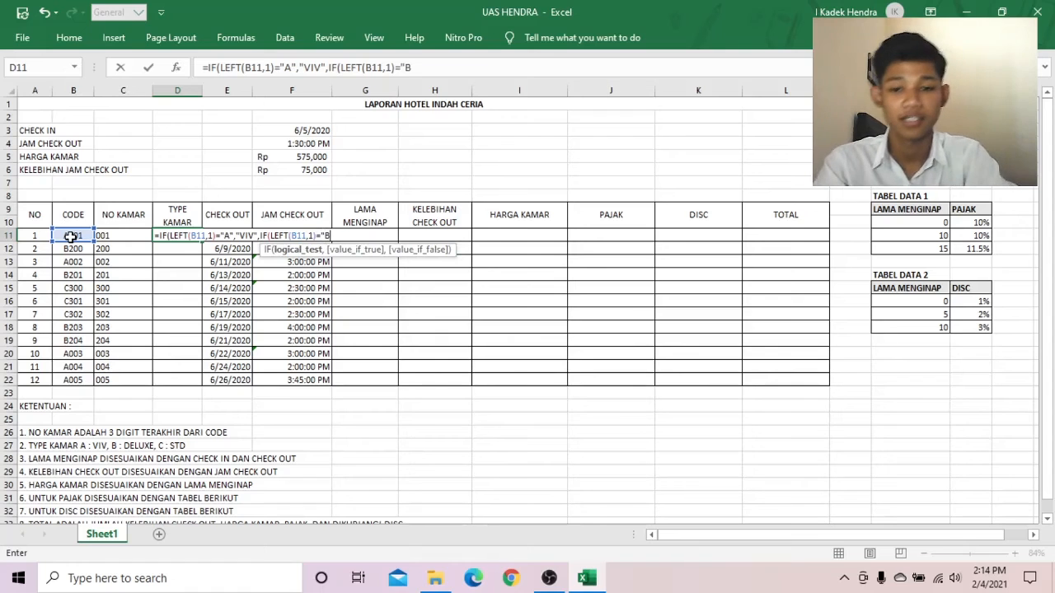
text(","DELUXE)
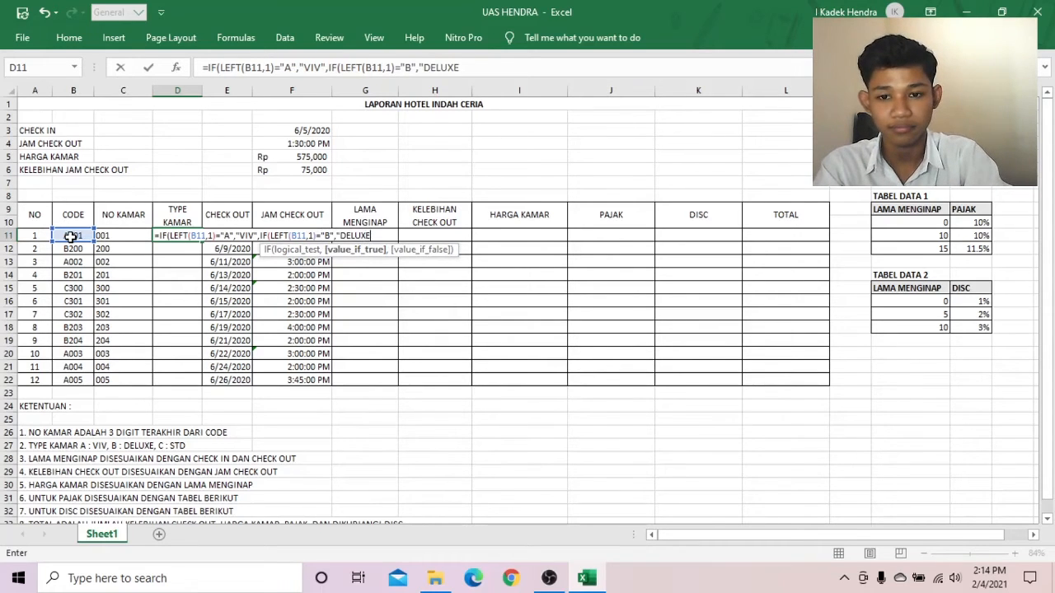
text(",)
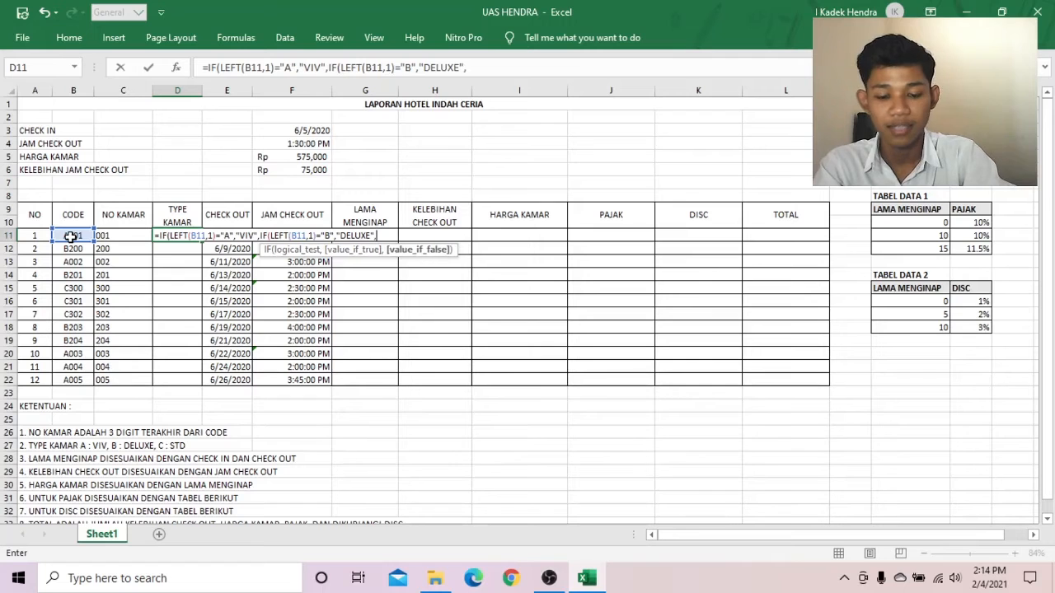
text(")
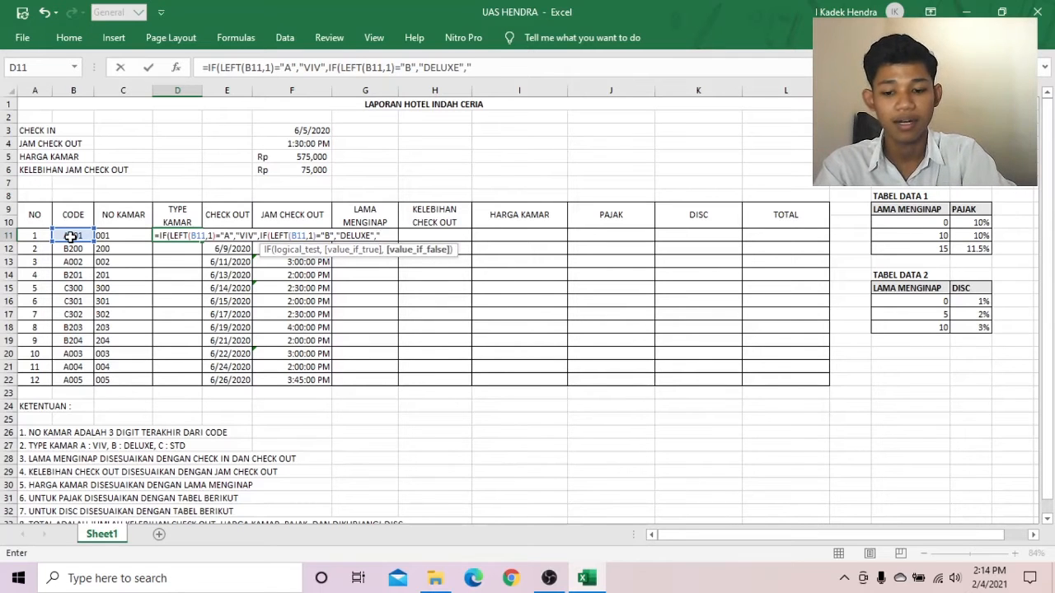
text(STD")
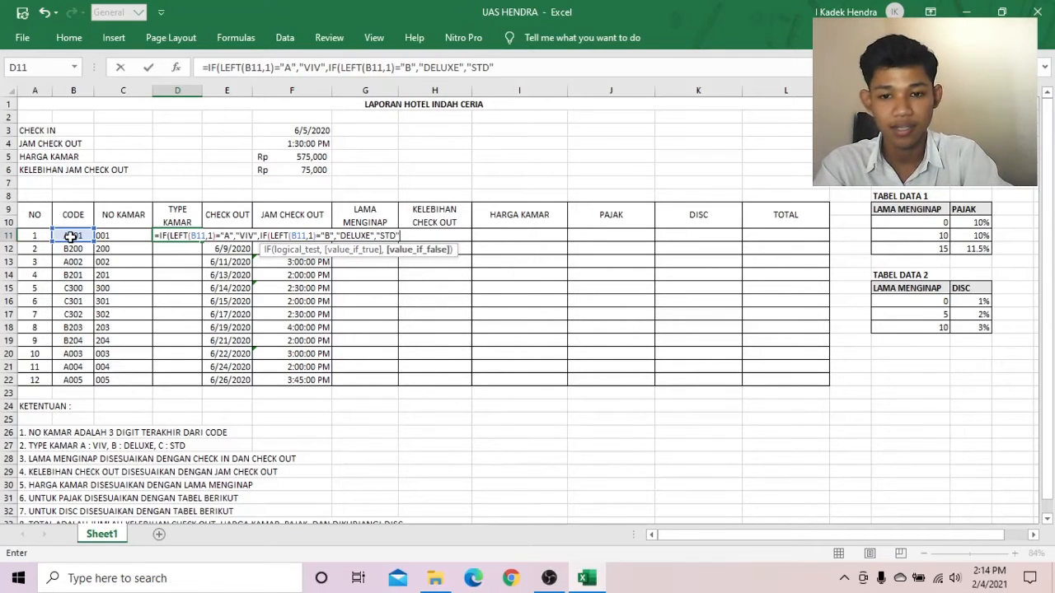
text())
key(Return)
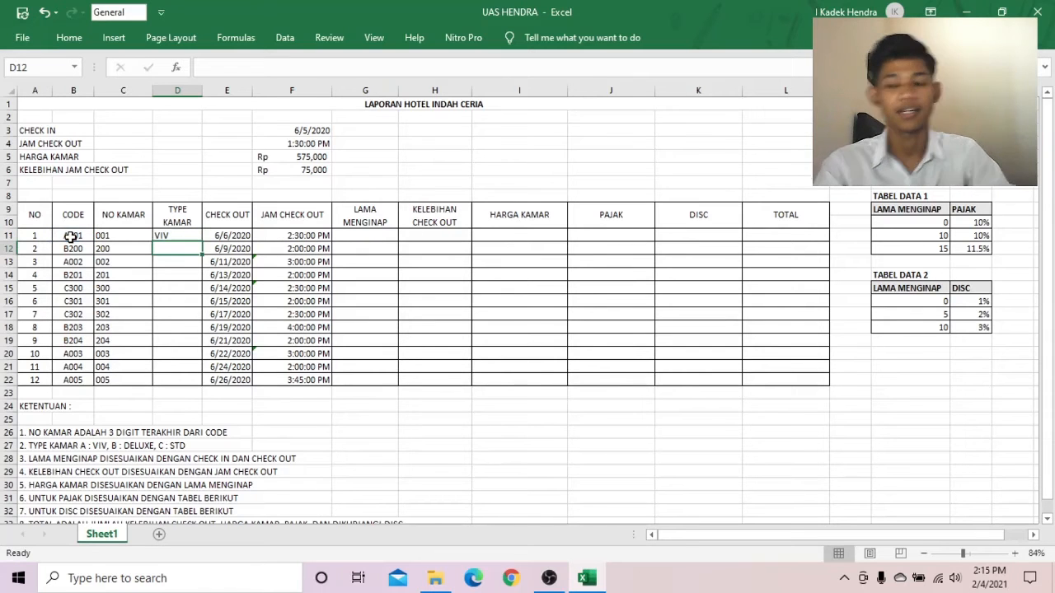
click(194, 236)
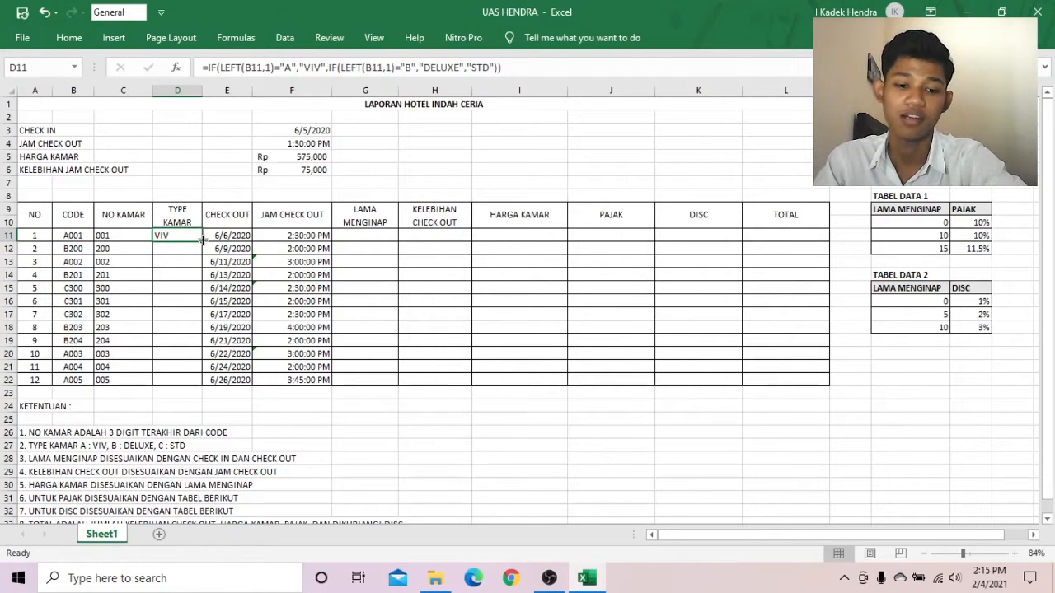
drag(202, 239, 201, 382)
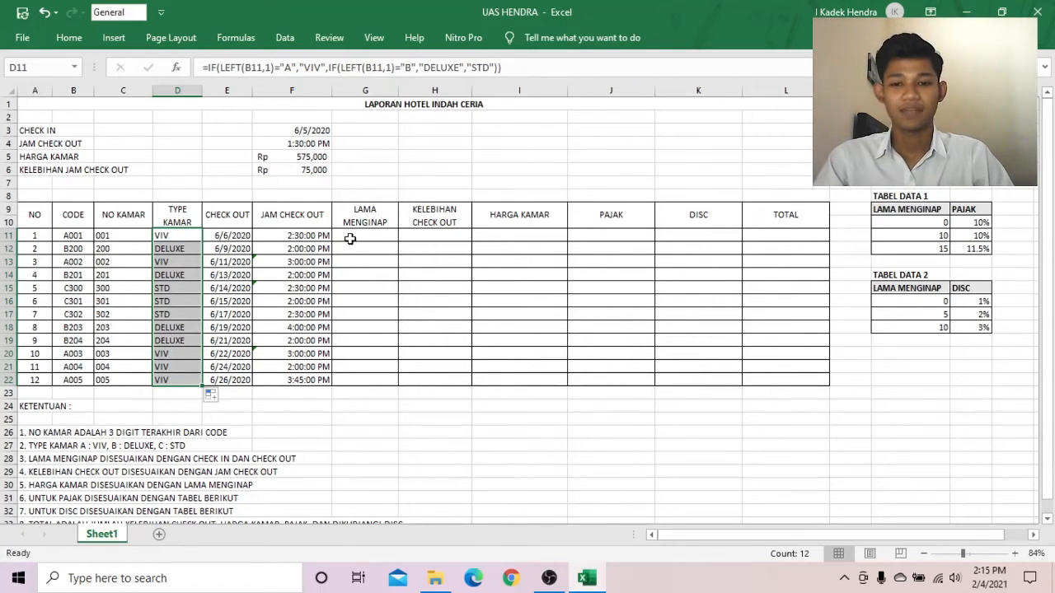
- Review the LAMA MENGINAP rule in the KETENTUAN list together with the CHECK IN date and the first row's CHECK OUT date
click(365, 217)
click(369, 237)
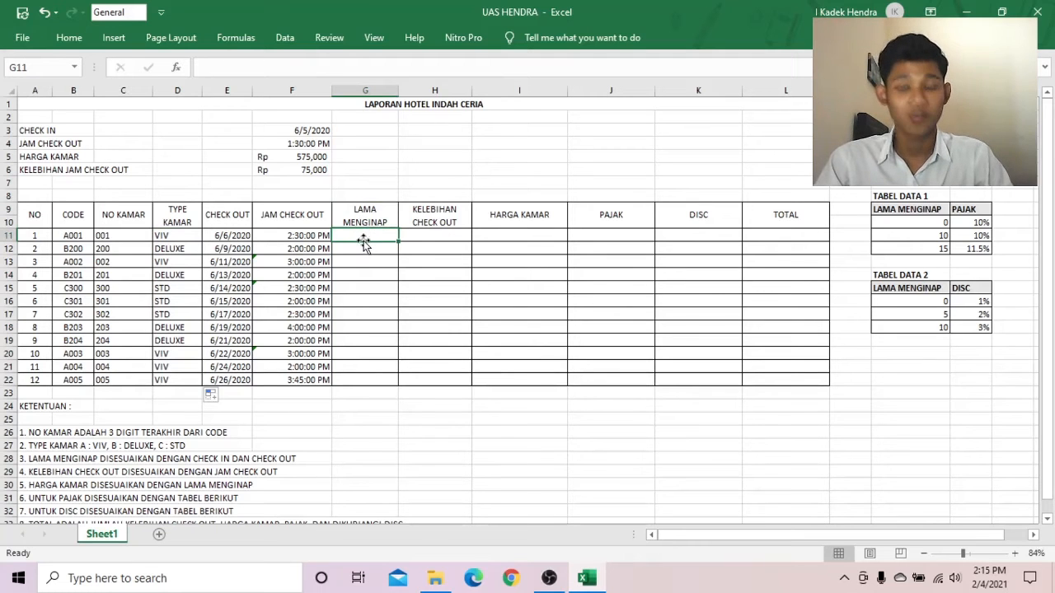
click(150, 461)
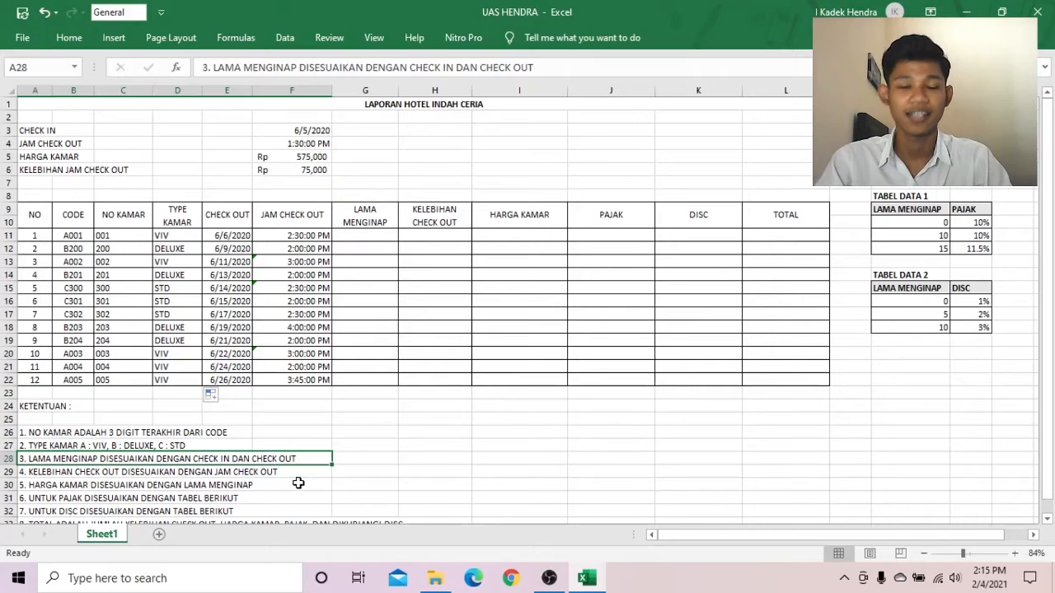
click(357, 235)
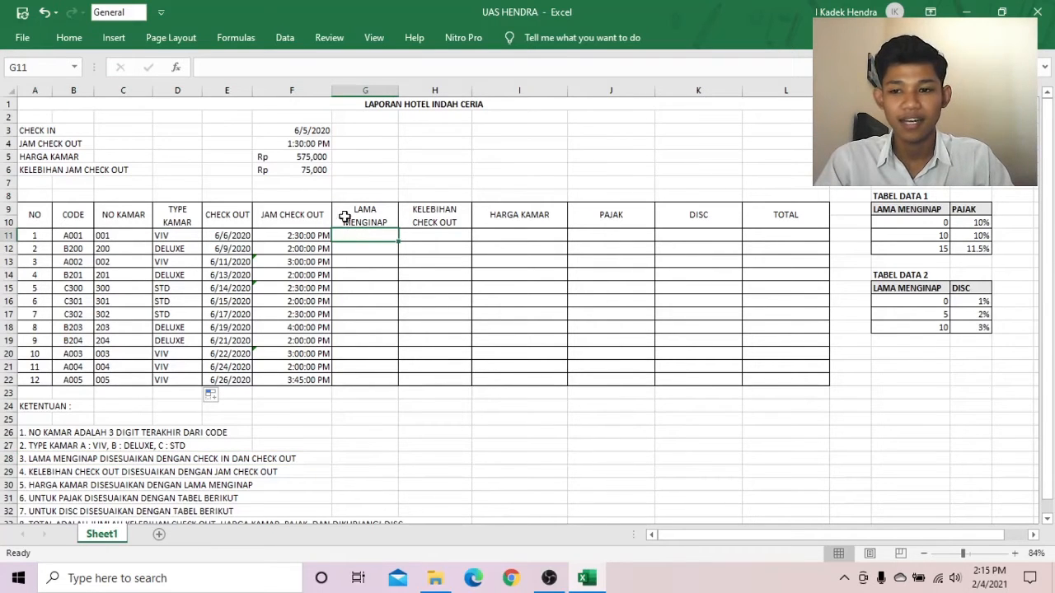
click(308, 131)
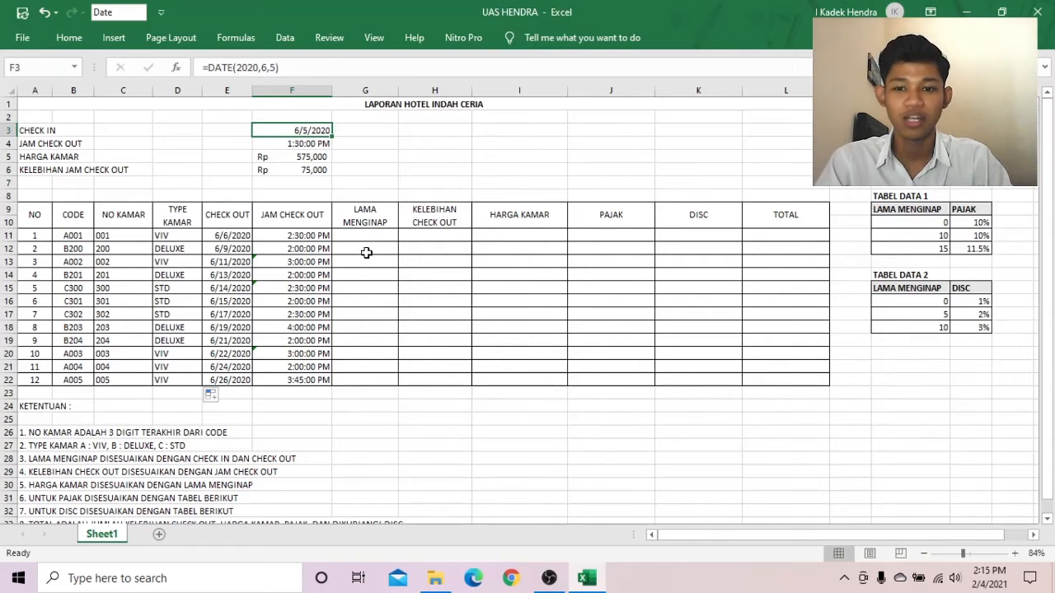
click(233, 235)
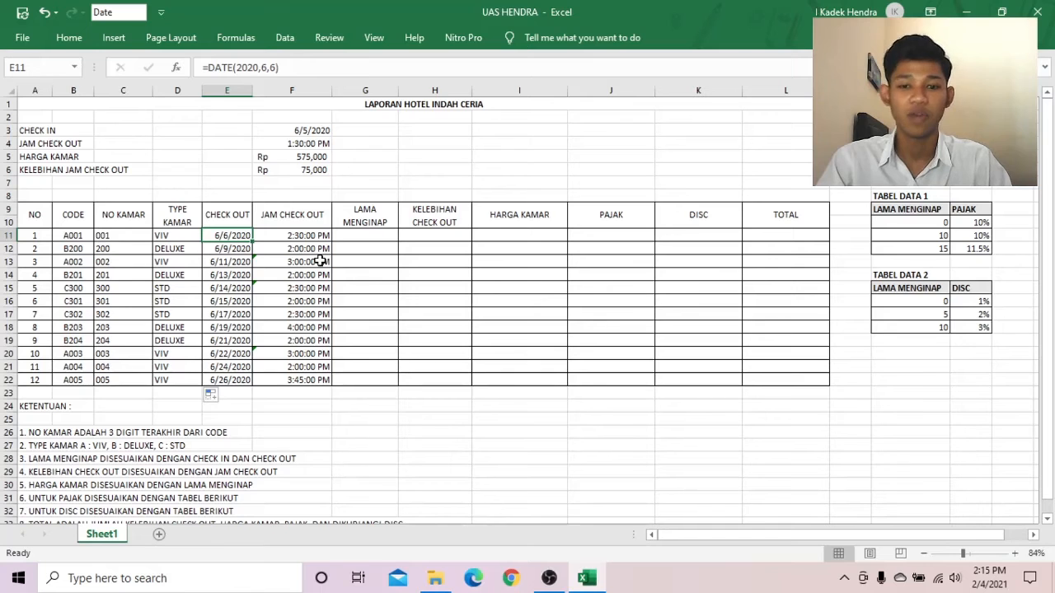
- Enter =E11-$F$3 in G11 to calculate the length of stay, and fill it down to G22
click(360, 236)
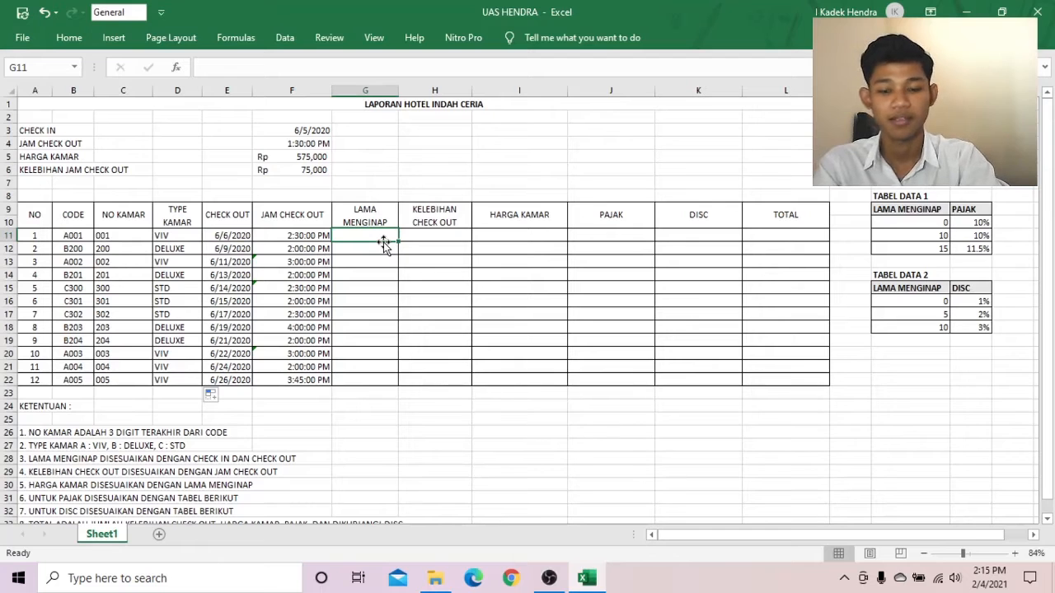
text(=)
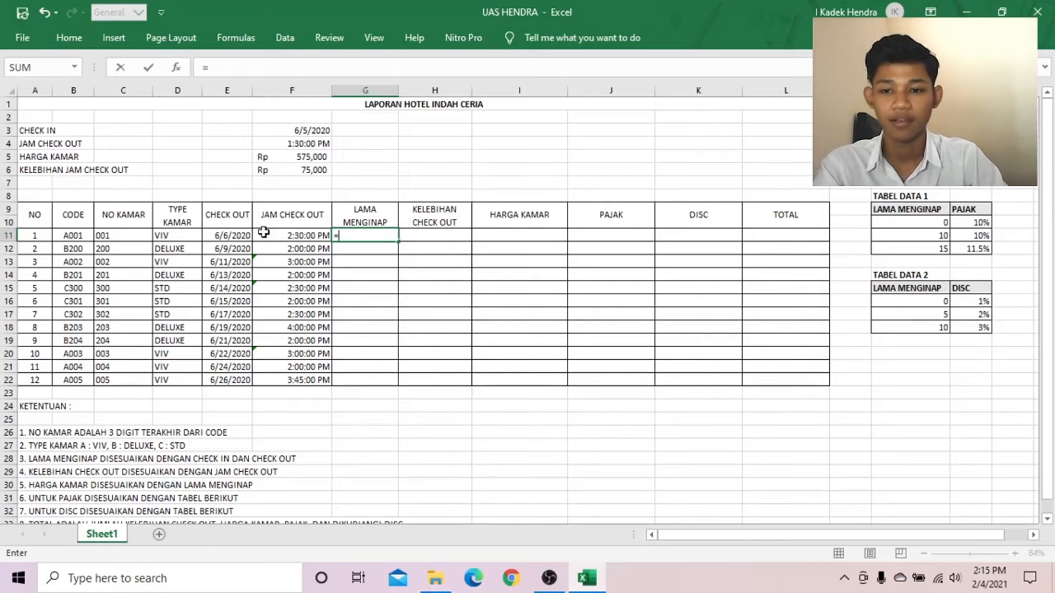
click(231, 236)
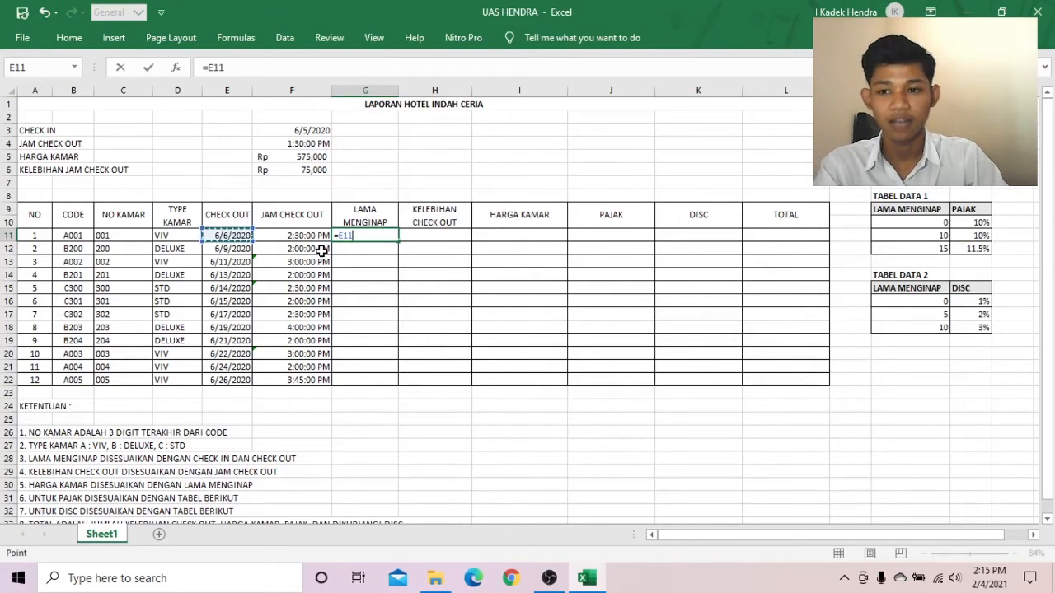
text(-)
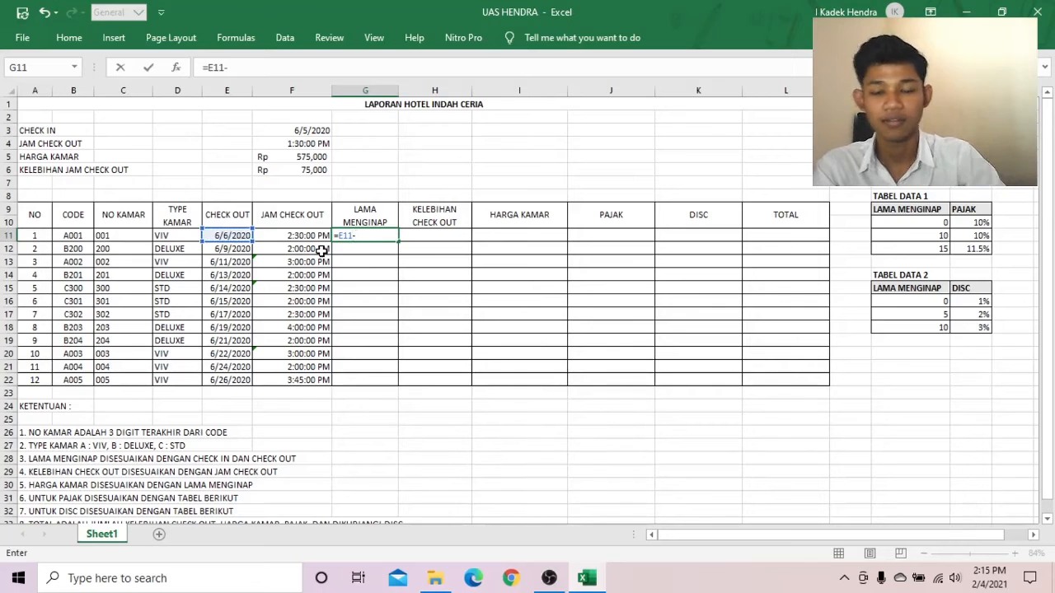
click(304, 131)
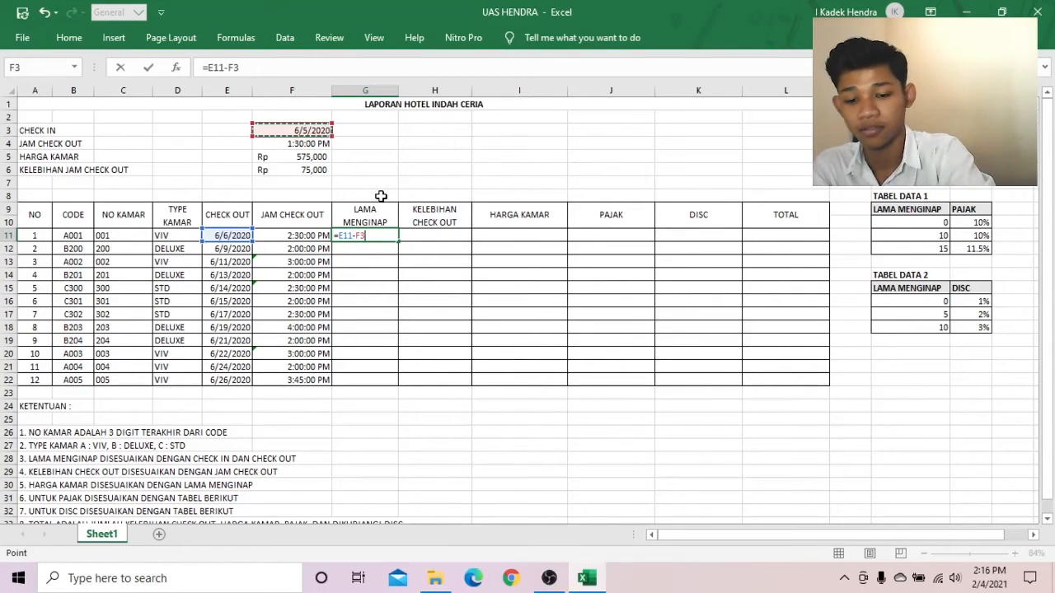
key(F4)
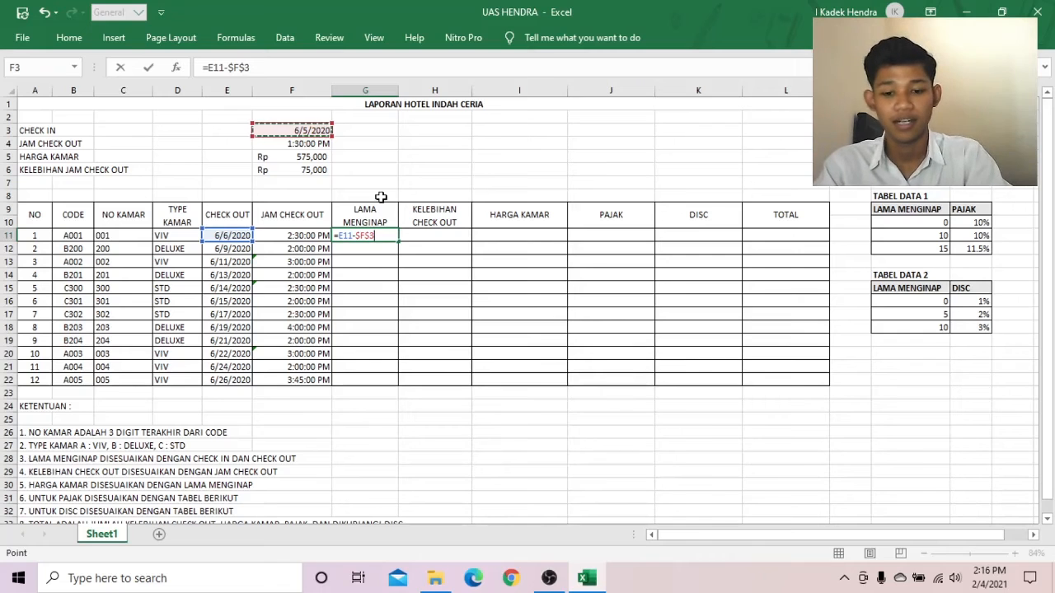
key(Return)
click(374, 236)
drag(395, 238, 395, 383)
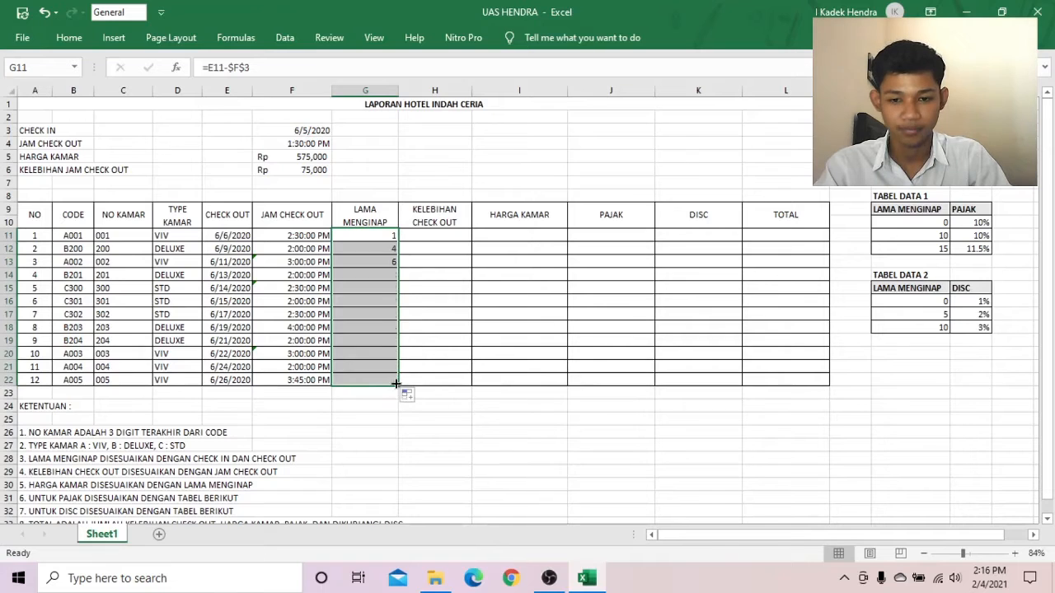
- Following the KELEBIHAN CHECK OUT rule, begin the late check-out charge formula in H11 with =(F11-$F$4
click(445, 237)
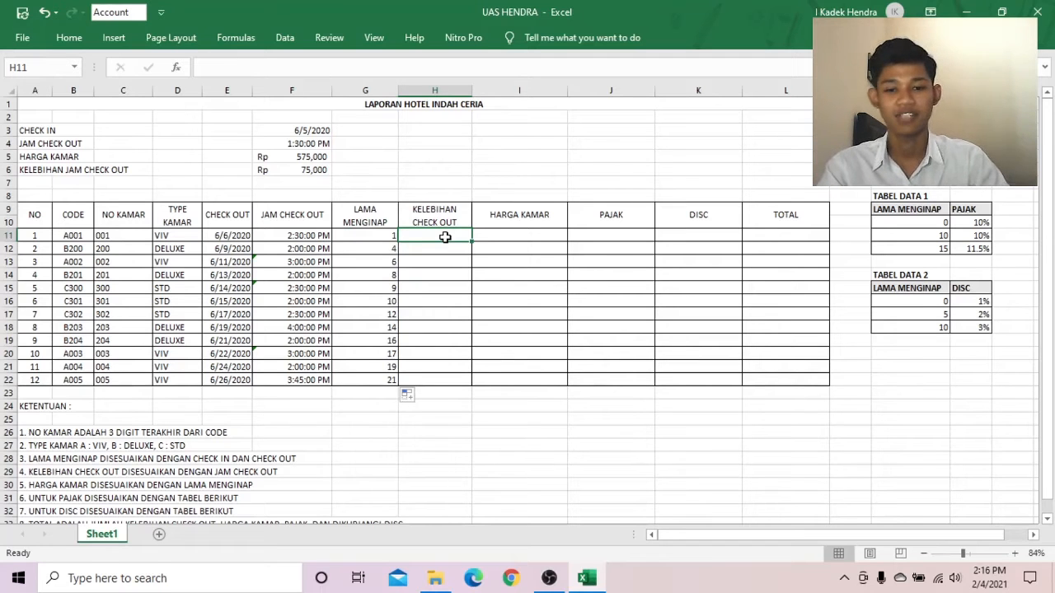
click(135, 471)
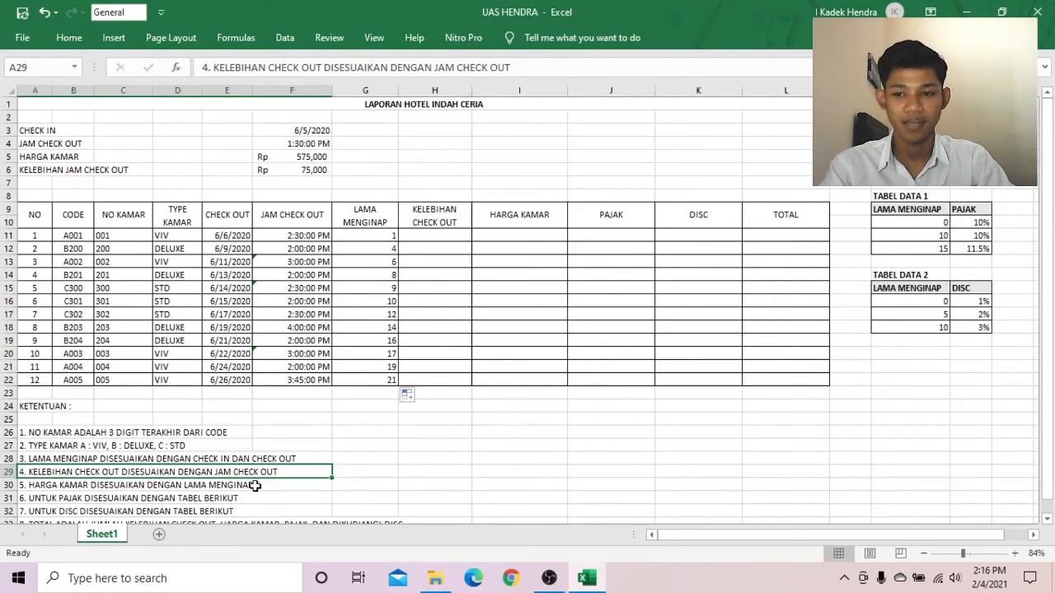
click(297, 145)
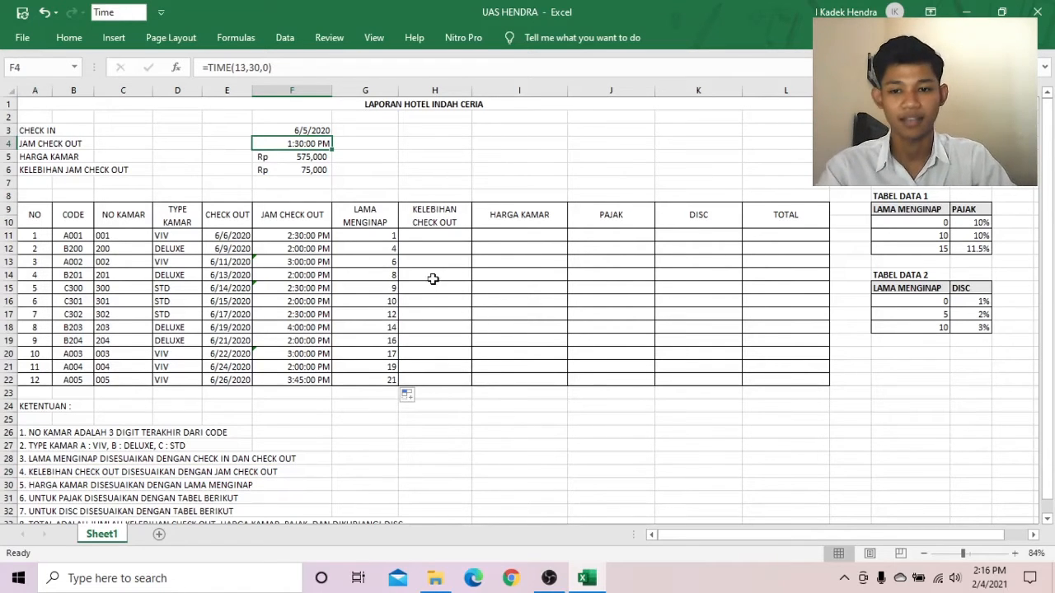
click(429, 235)
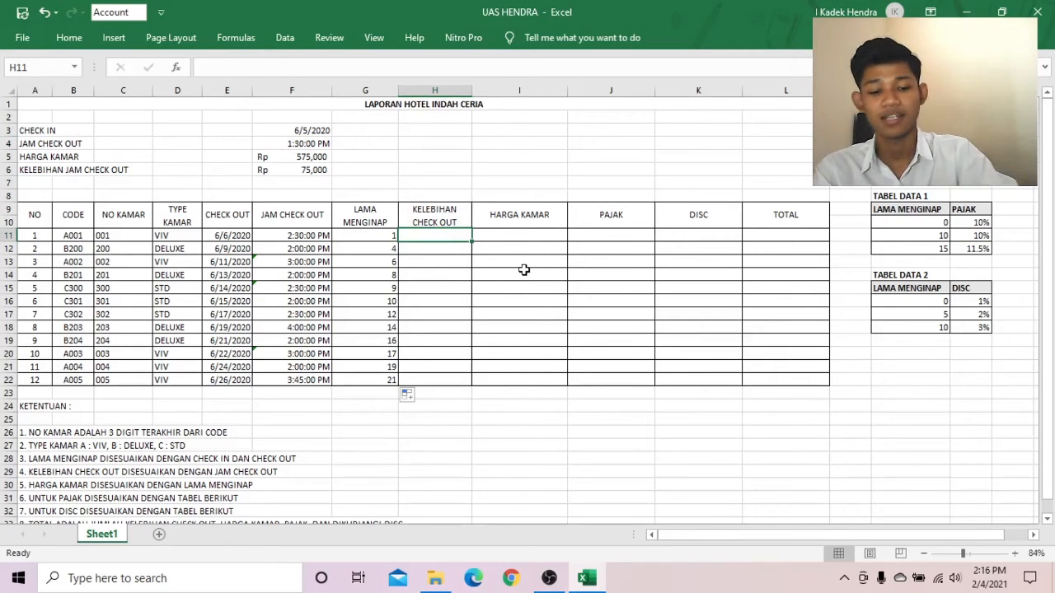
text(=)
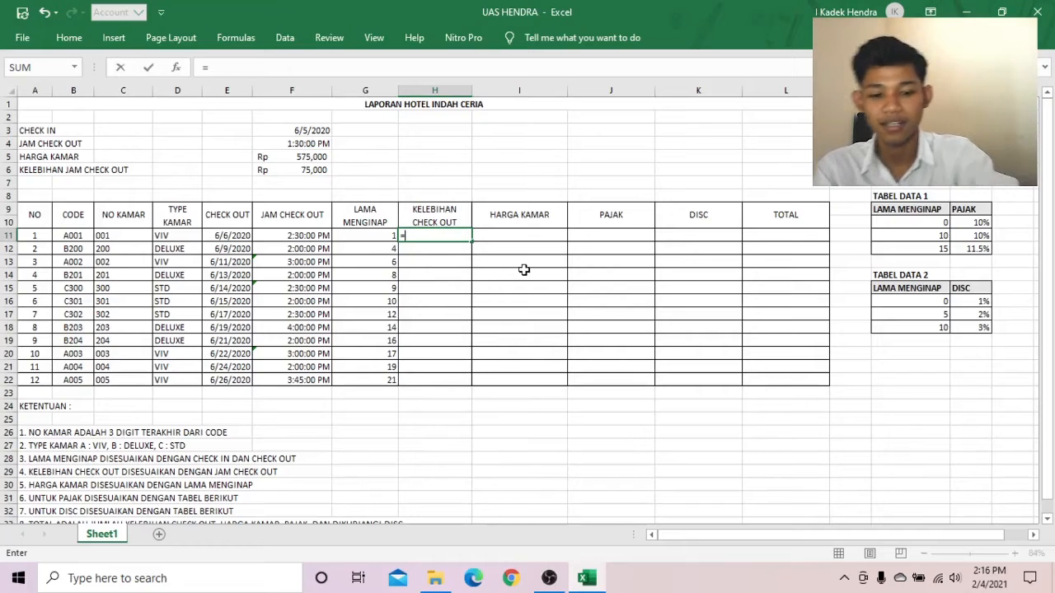
text(()
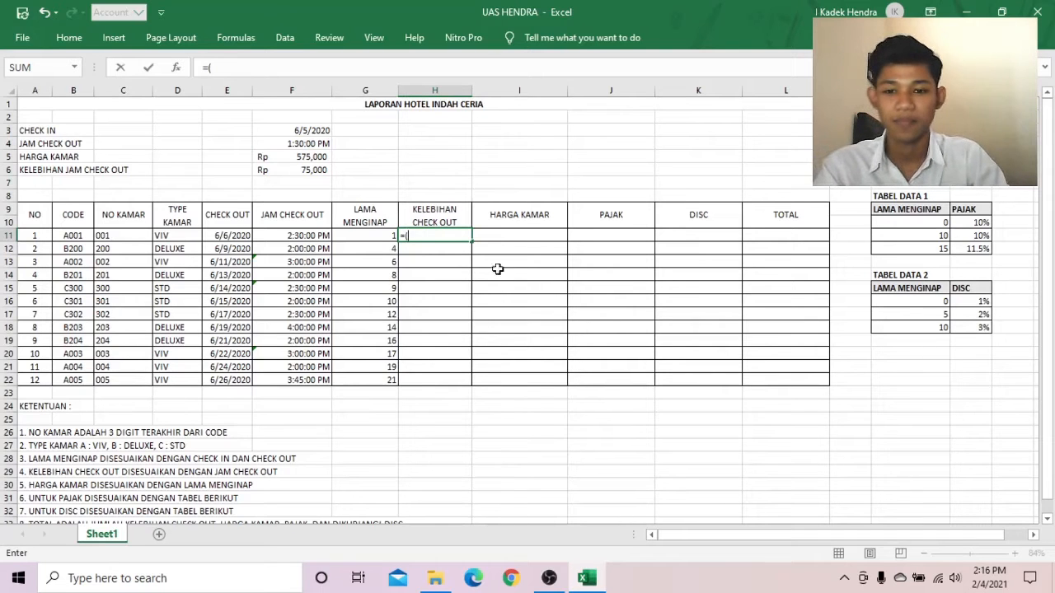
click(296, 236)
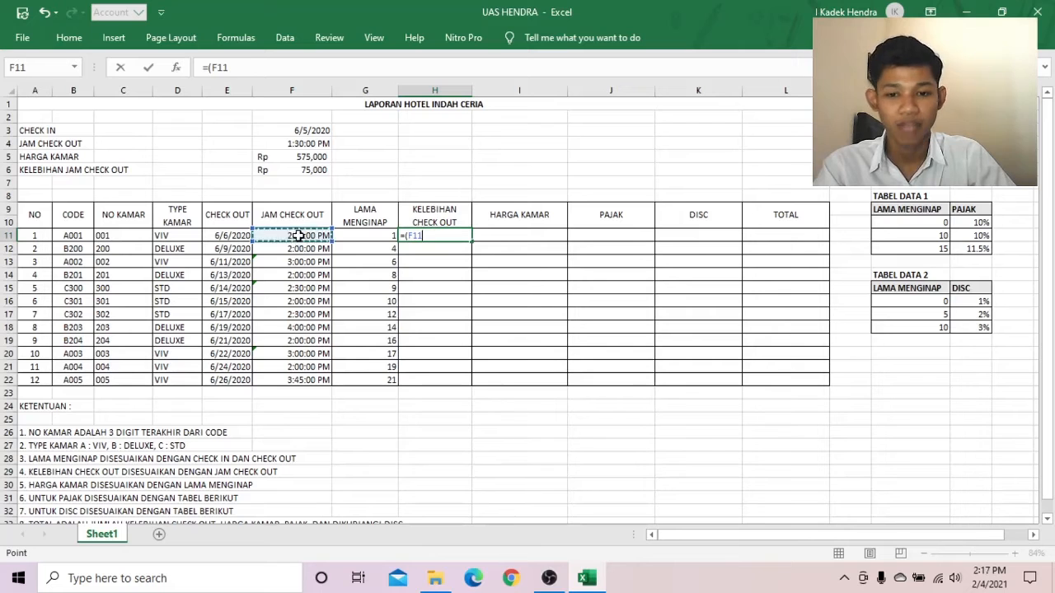
text(-)
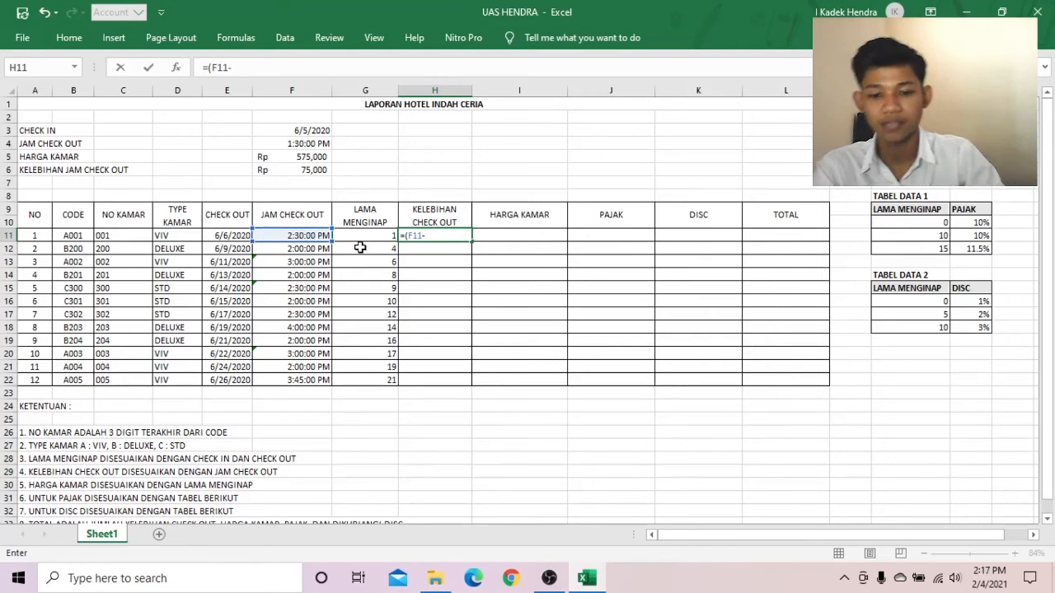
click(297, 144)
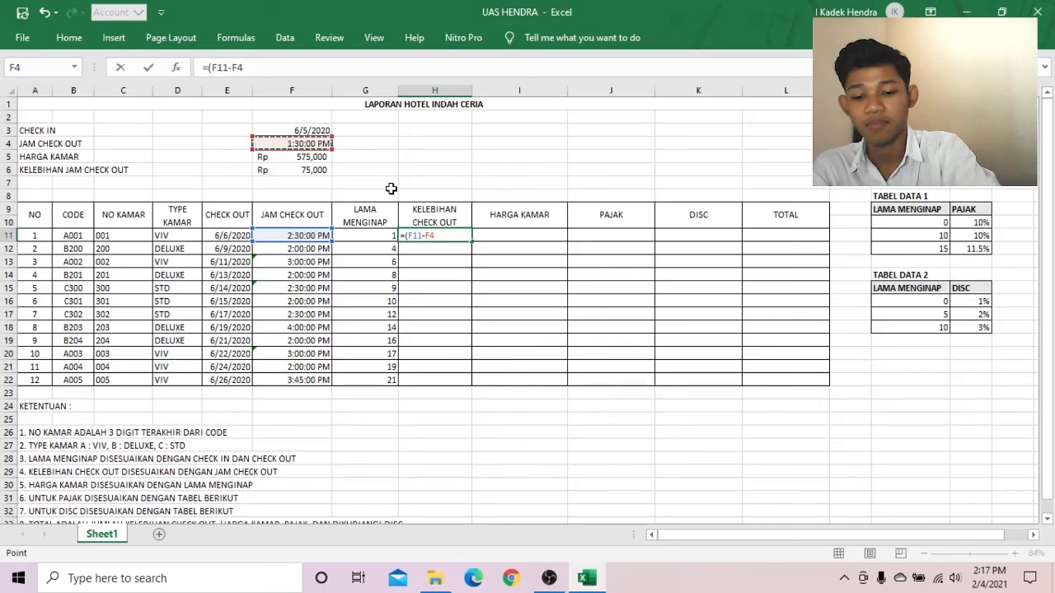
key(F4)
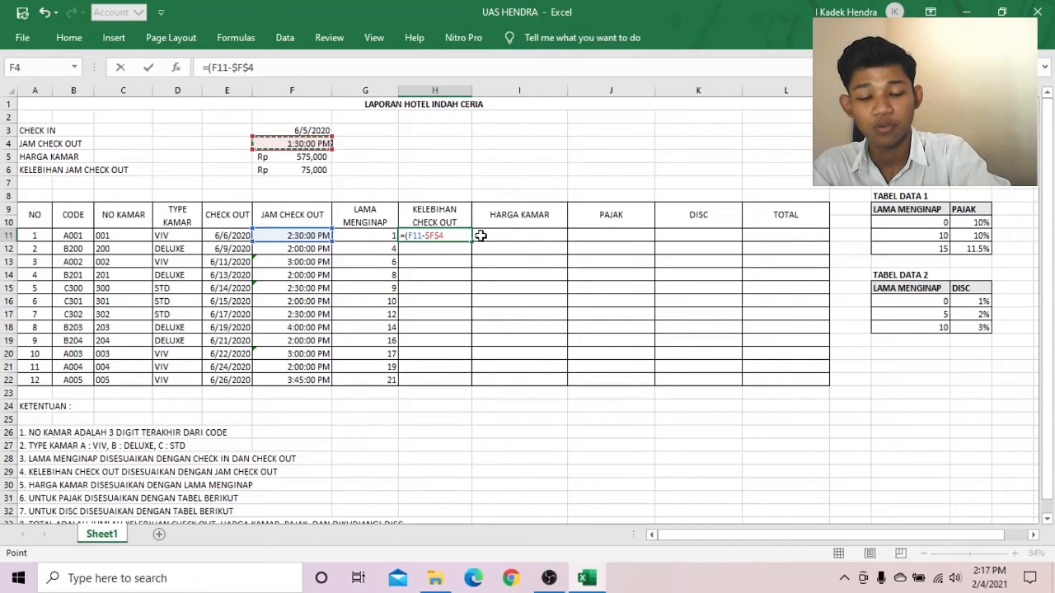
- Complete the H11 formula with )*24*$F$6 and fill it down to H22
text()*)
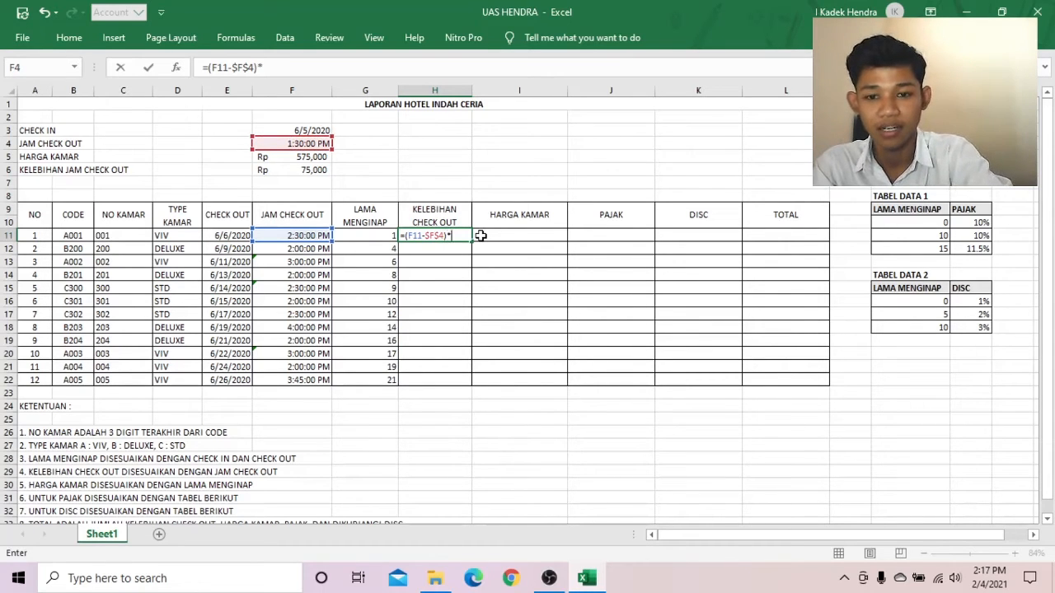
text(24)
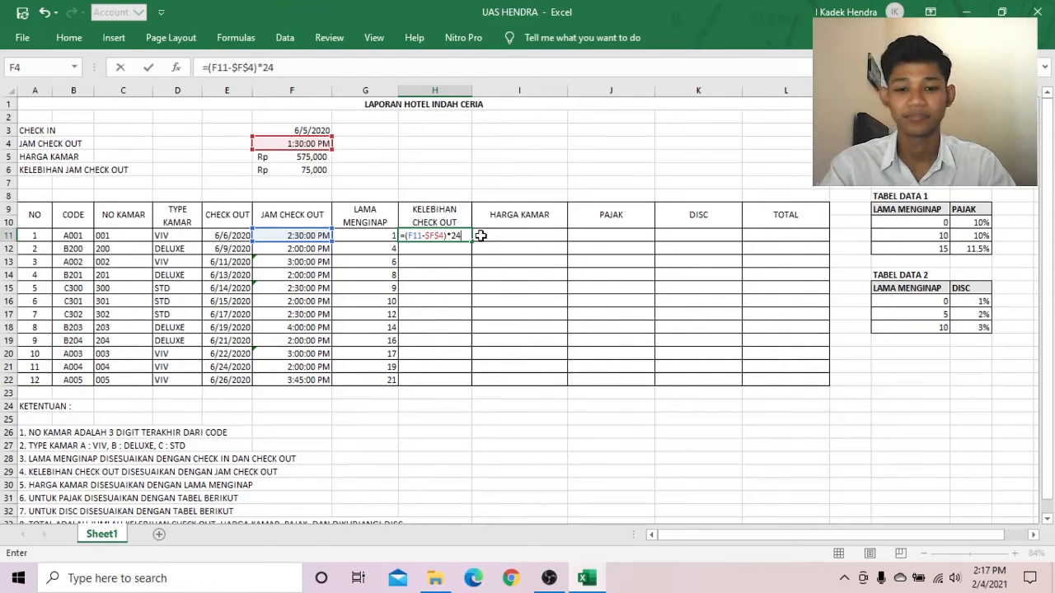
text(*)
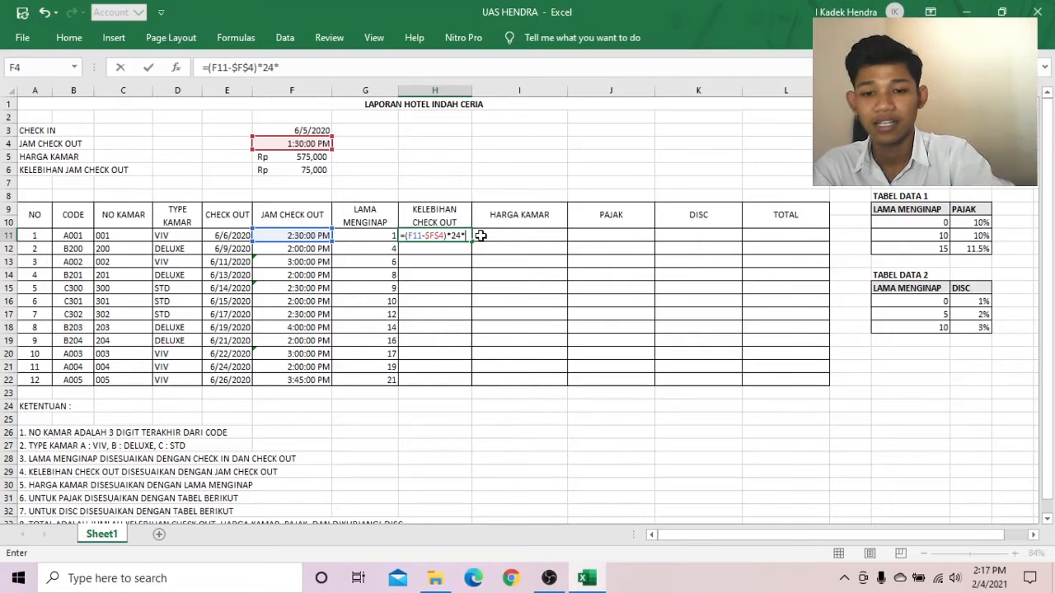
click(307, 170)
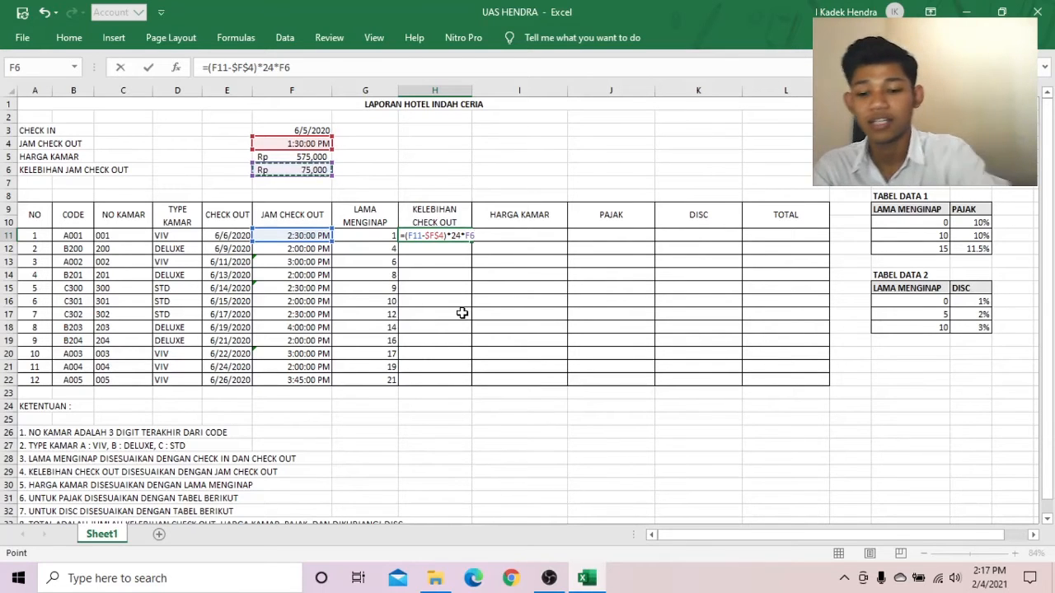
key(F4)
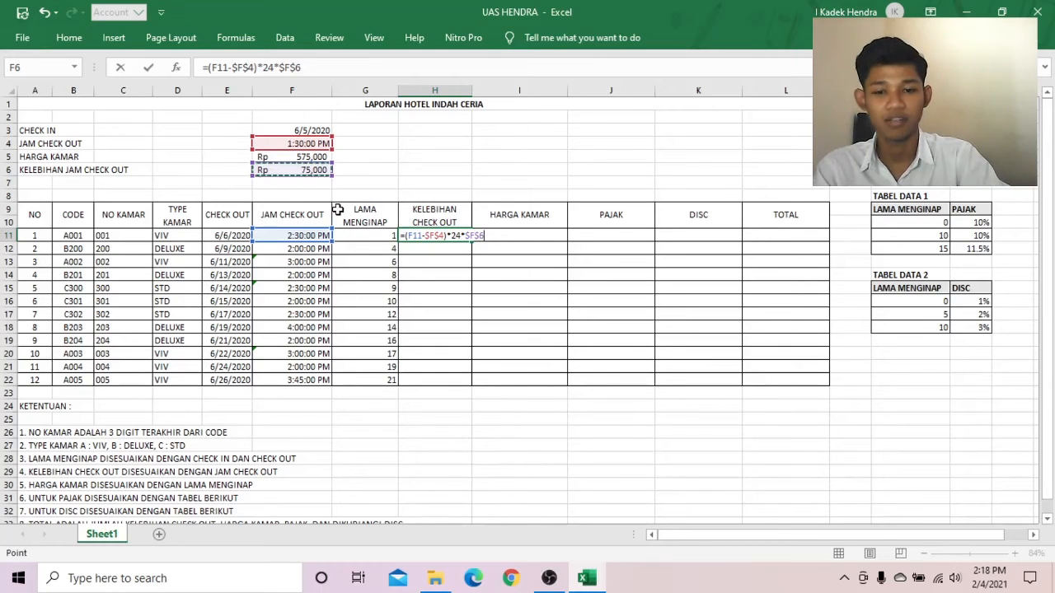
key(Return)
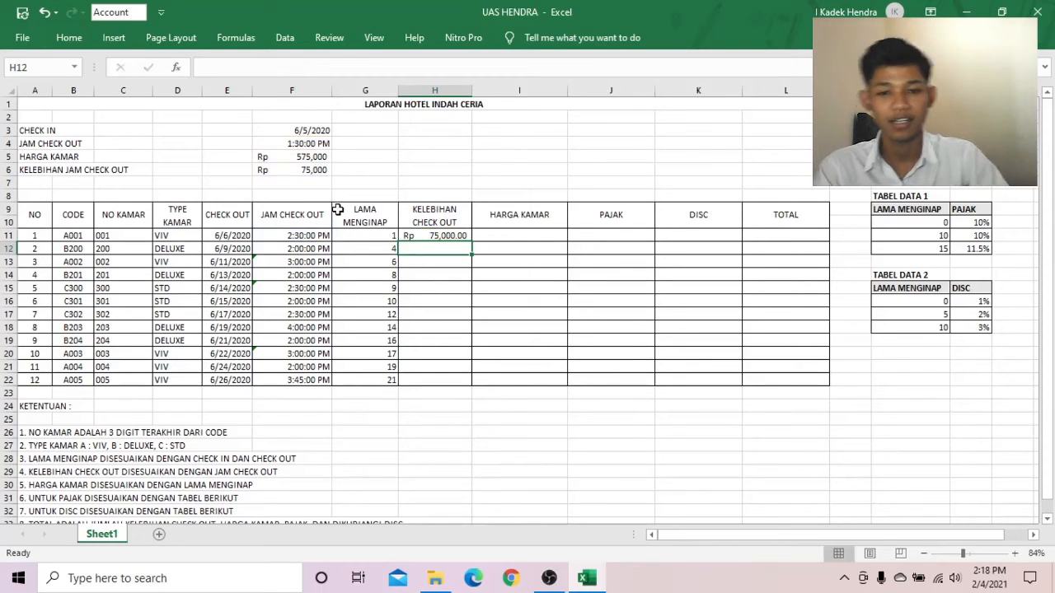
click(435, 236)
drag(473, 243, 470, 386)
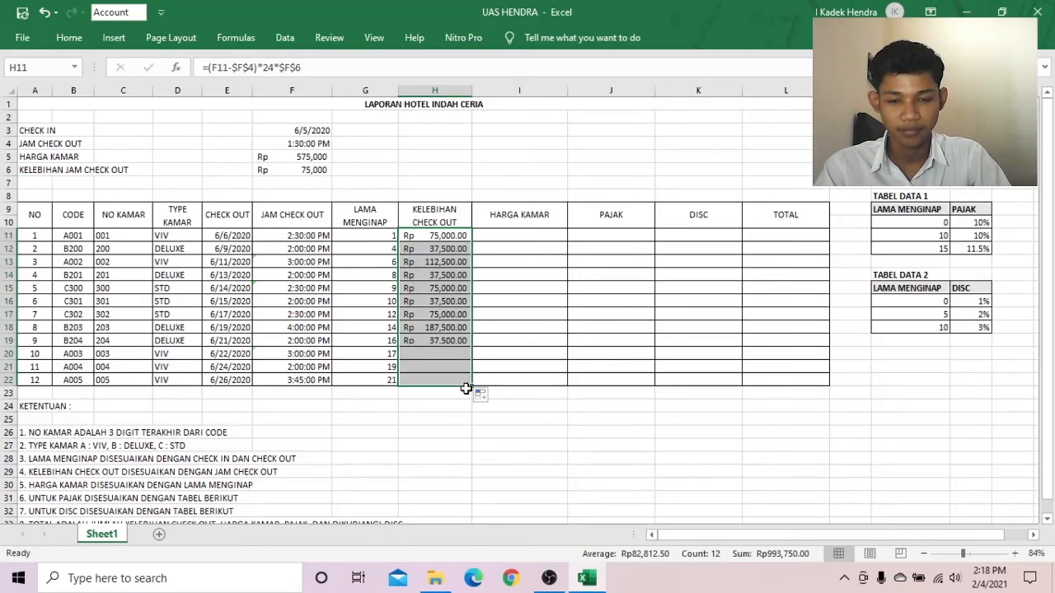
- Following the HARGA KAMAR rule in the KETENTUAN list, enter =G11*$F$5 in I11 and fill it down to I22
click(515, 235)
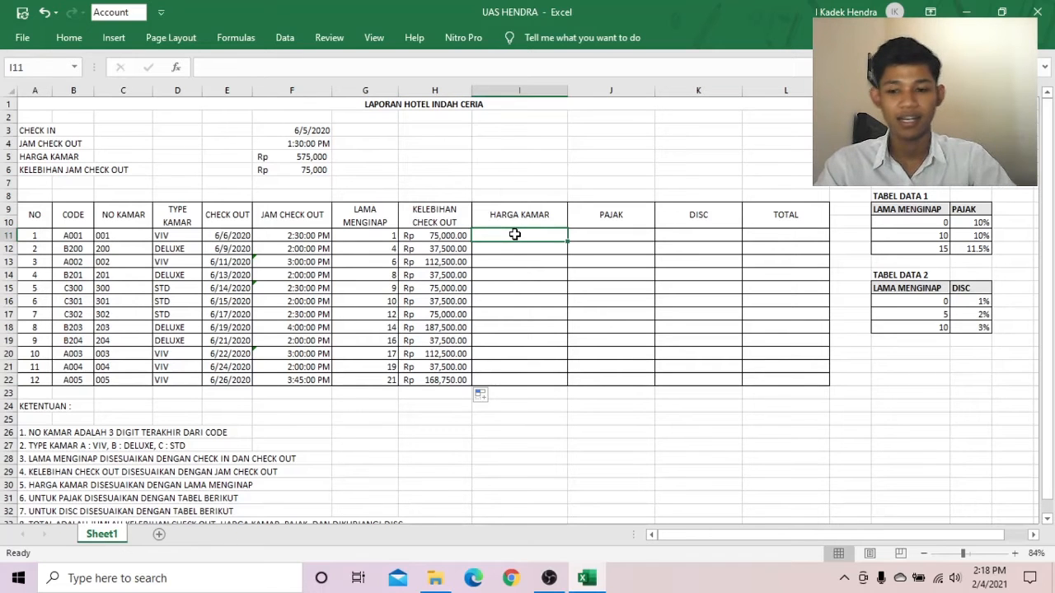
click(132, 486)
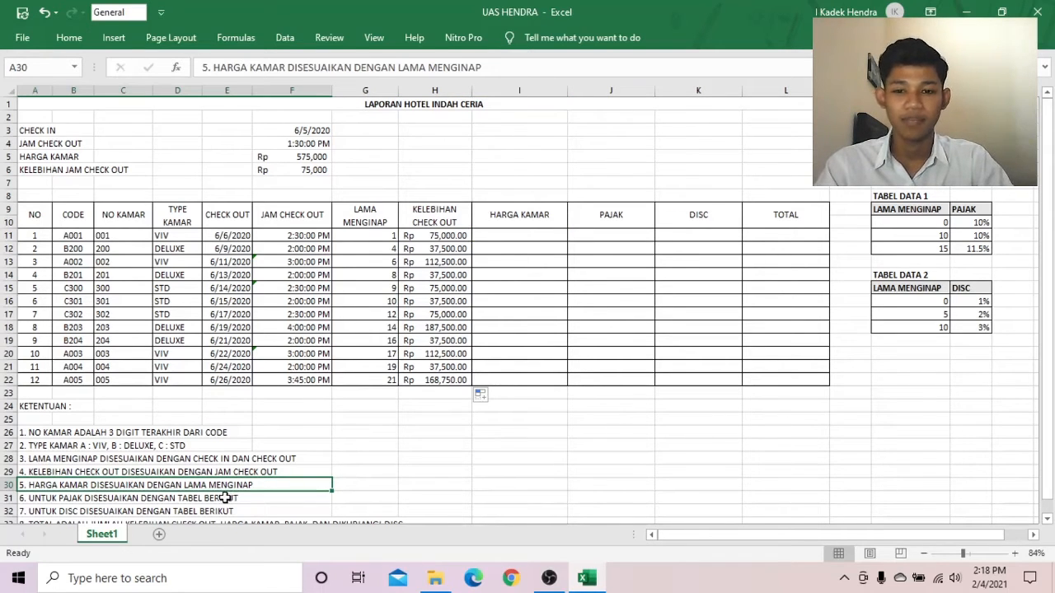
click(375, 223)
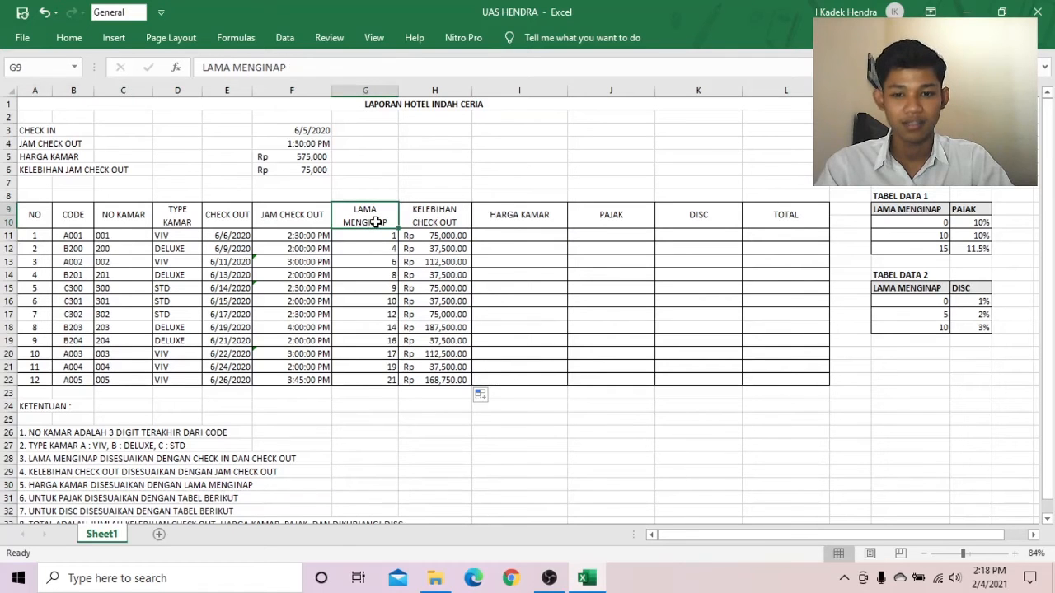
click(509, 237)
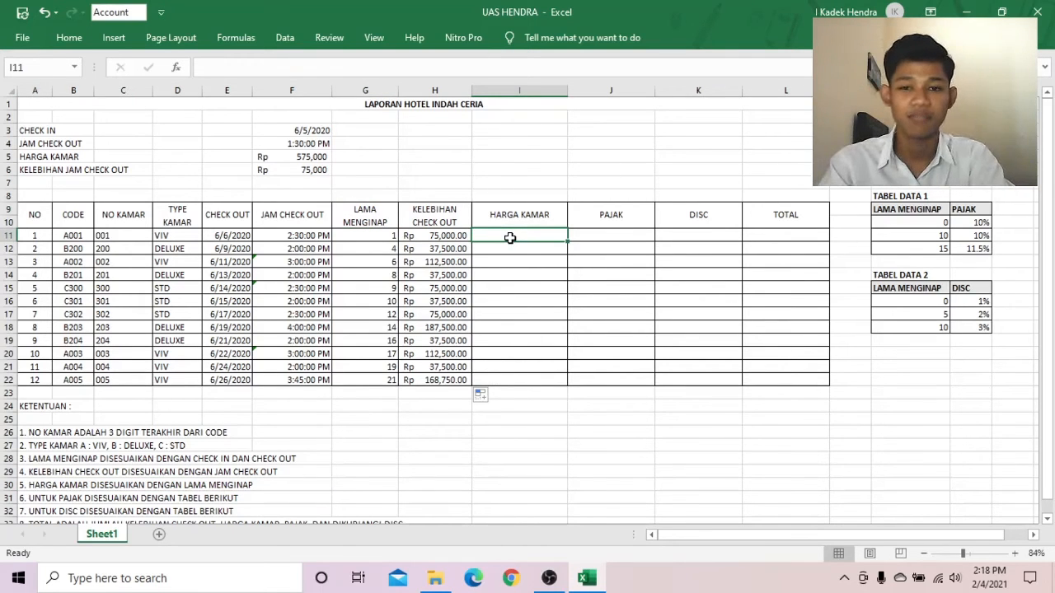
text(=)
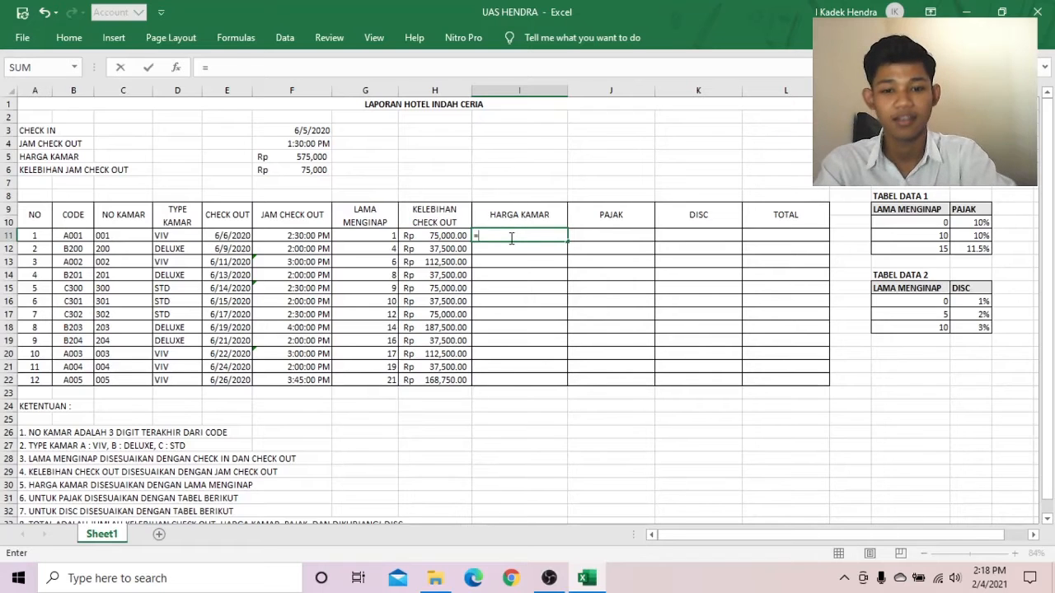
click(381, 236)
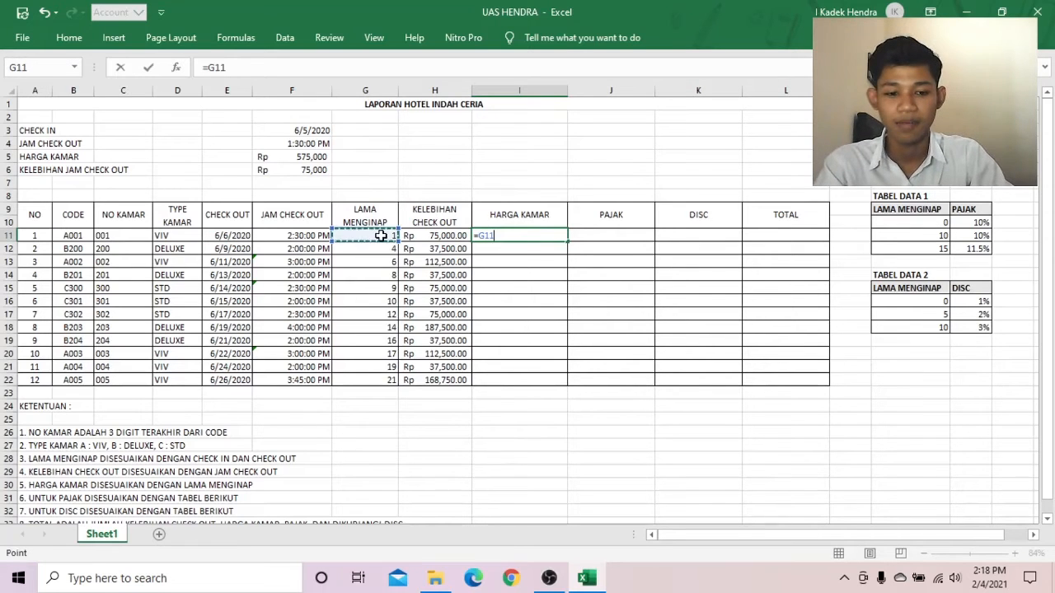
text(*)
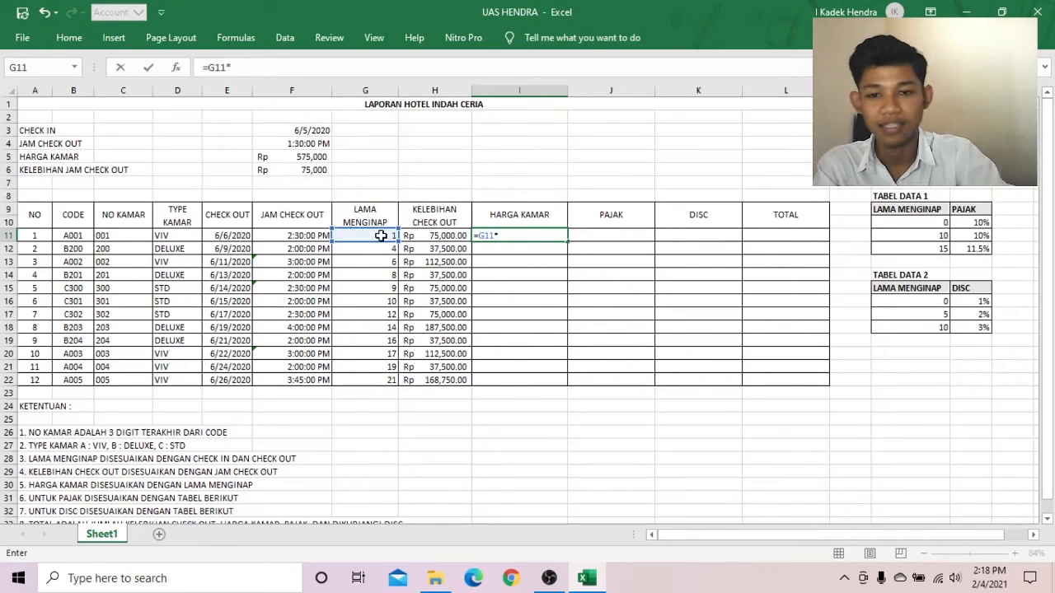
click(306, 156)
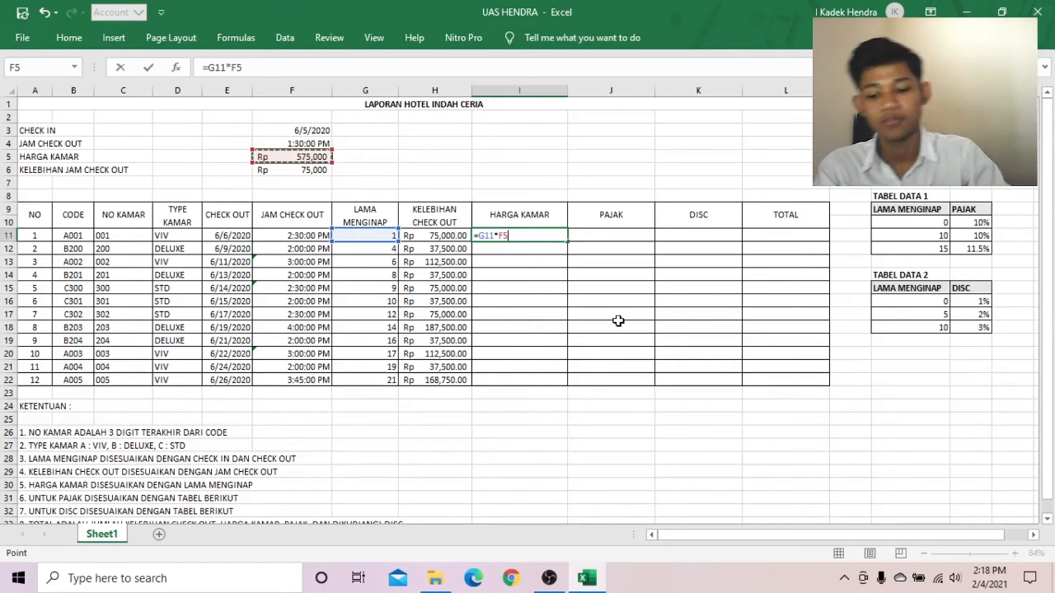
key(F4)
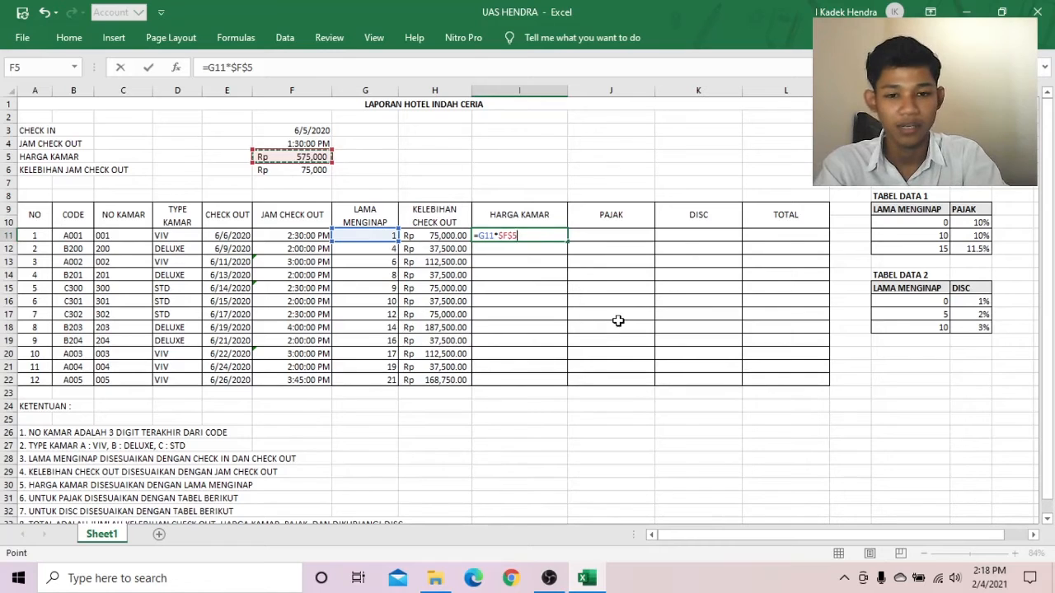
key(Return)
click(536, 235)
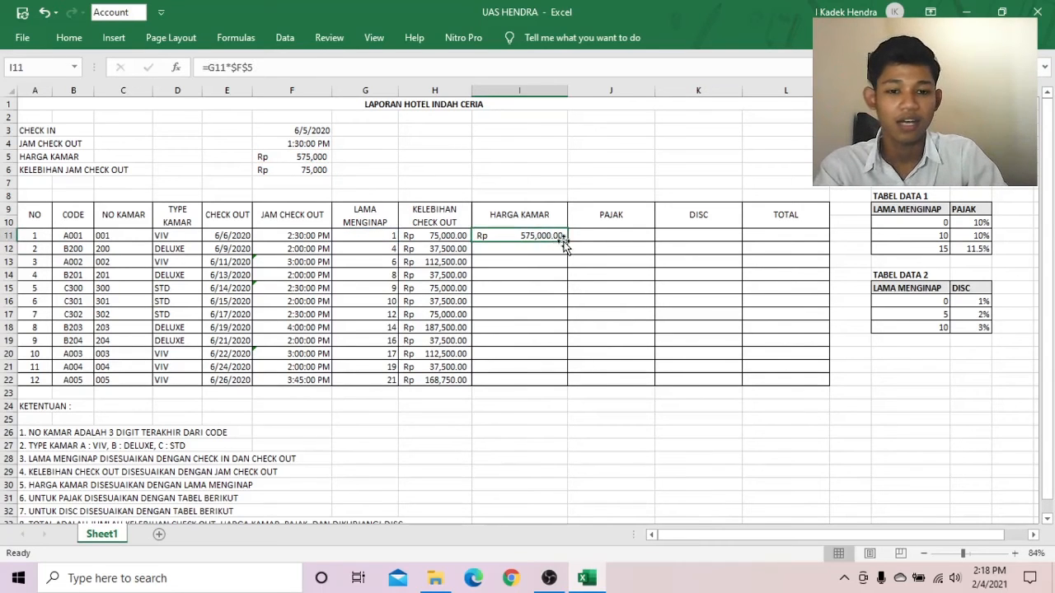
drag(565, 241, 562, 380)
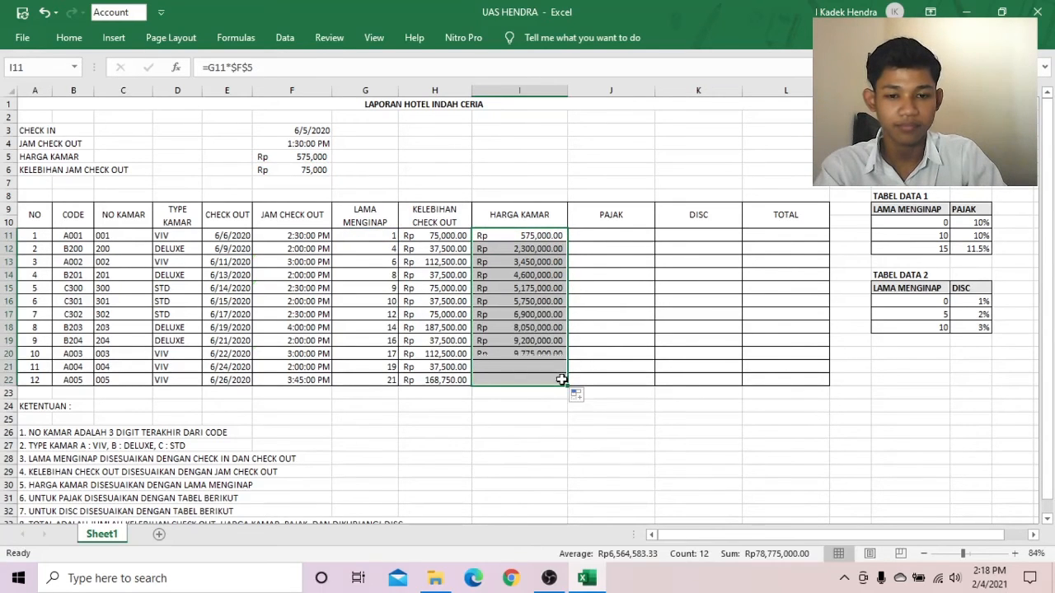
- Try to define the name TABELPAJAK for the TABEL DATA 1 values in N10:O12
click(609, 237)
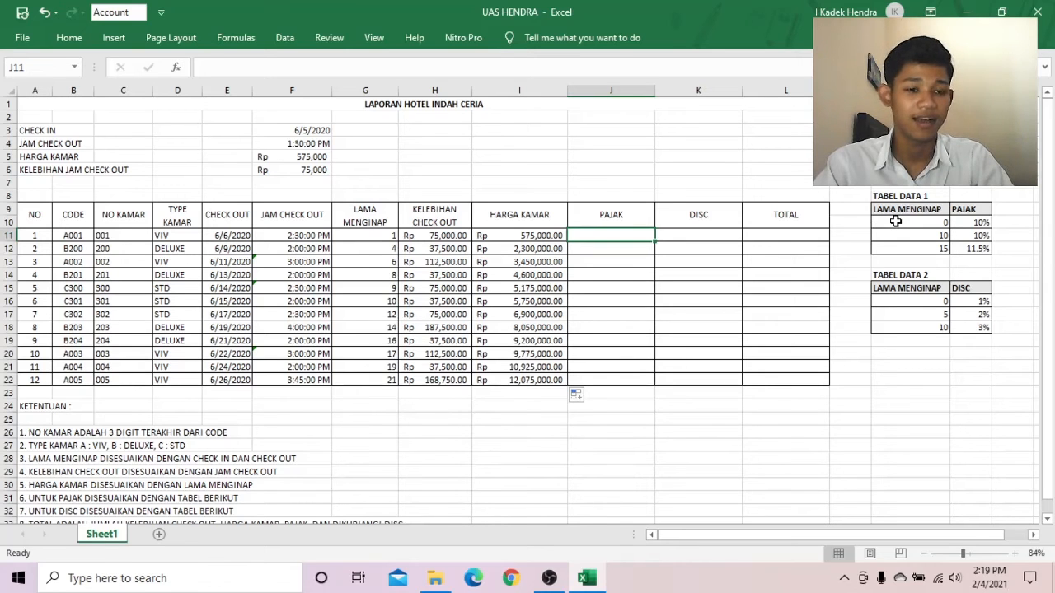
drag(895, 222, 964, 250)
right_click(949, 244)
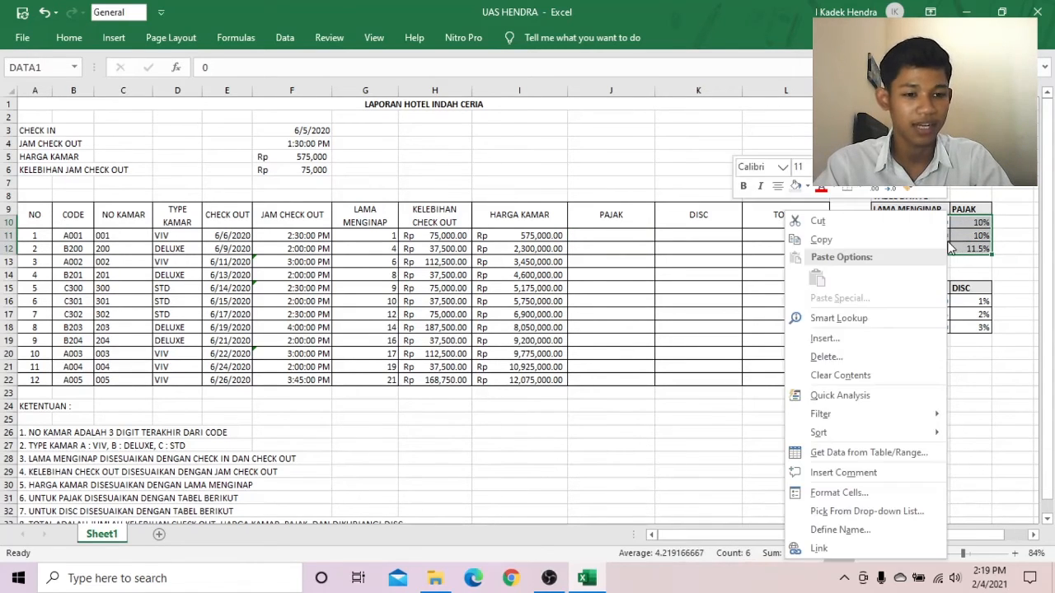
click(863, 530)
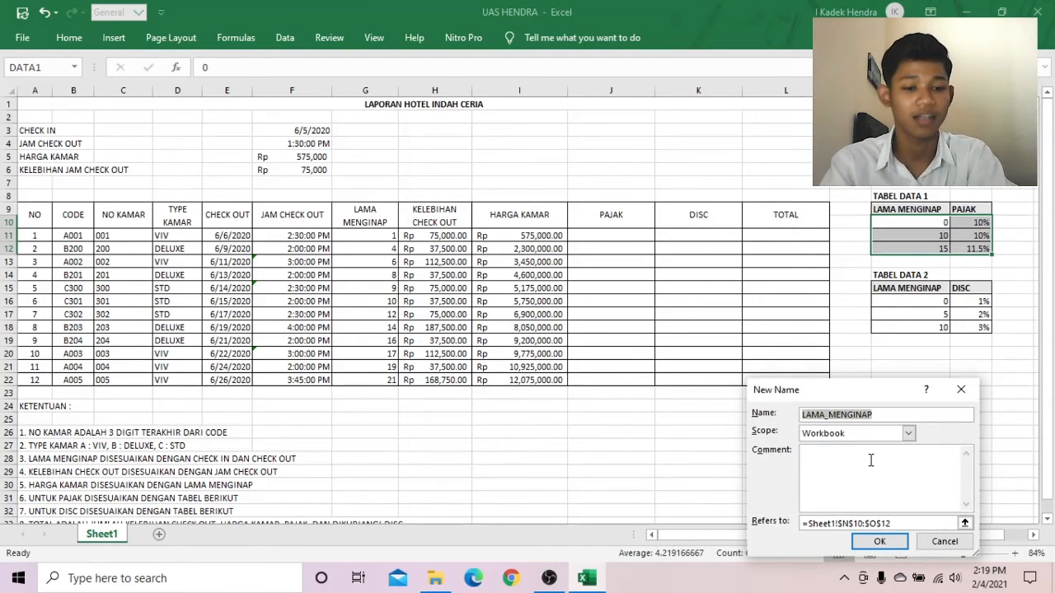
key(BackSpace)
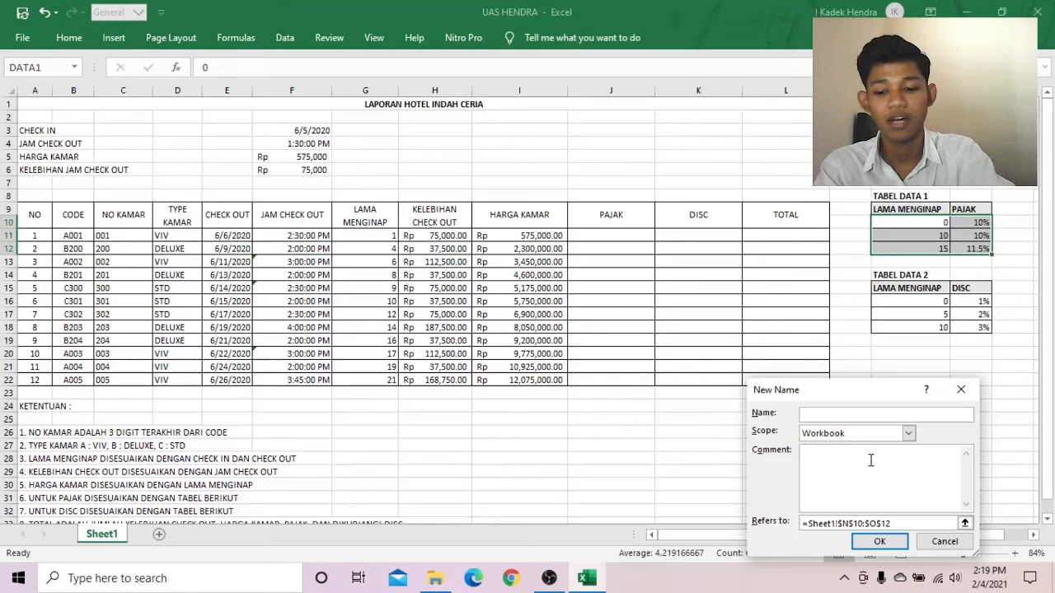
text(TABELPAJAK)
click(886, 542)
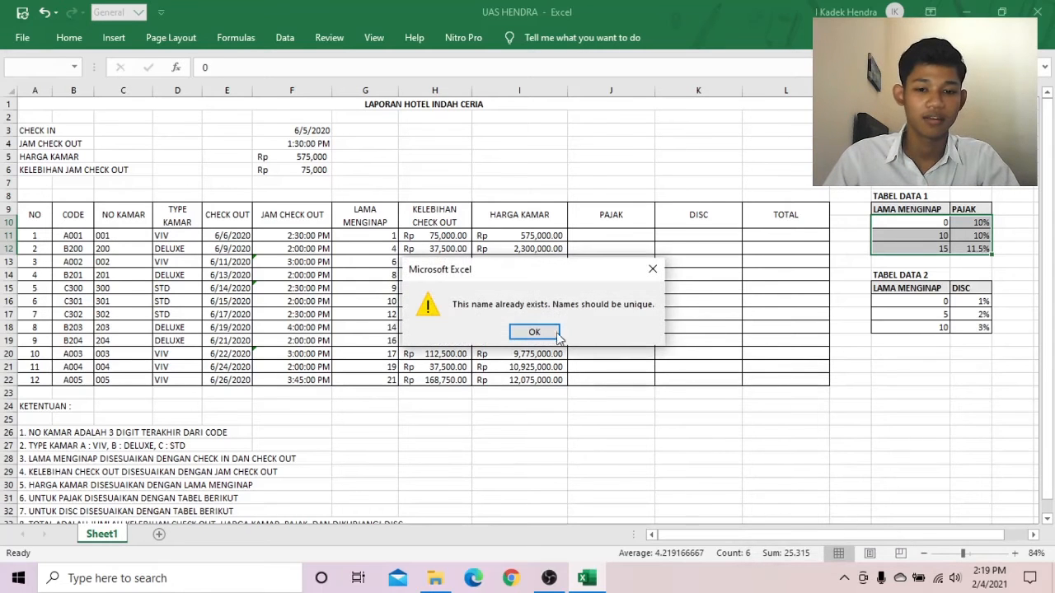
click(557, 335)
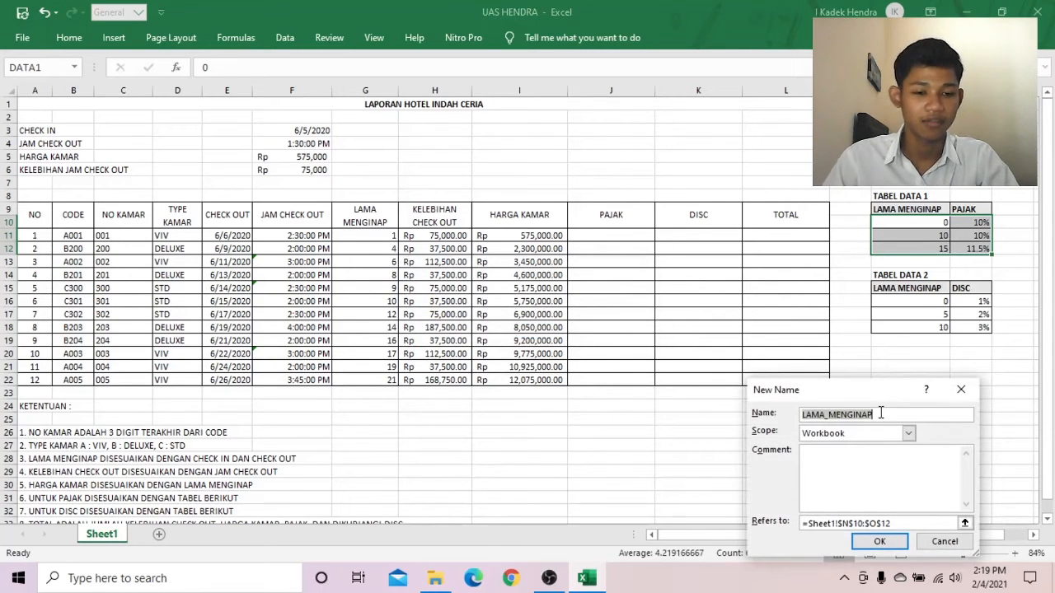
- Name the TABEL DATA 1 range N10:O12 TABEL_PAJAK1 with Workbook scope
key(BackSpace)
text(TABEL_PAJAK1)
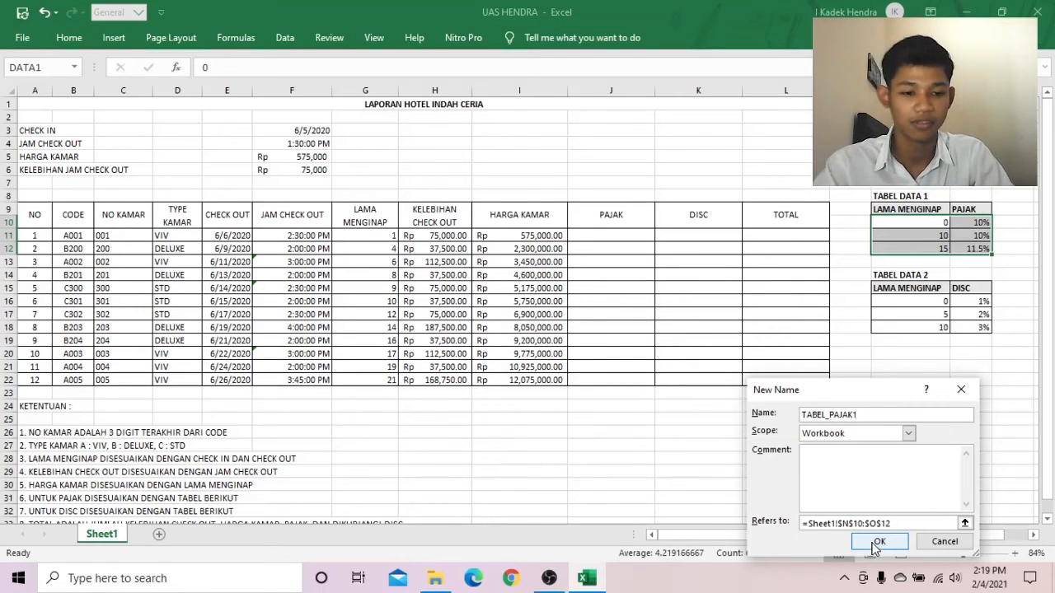
click(871, 545)
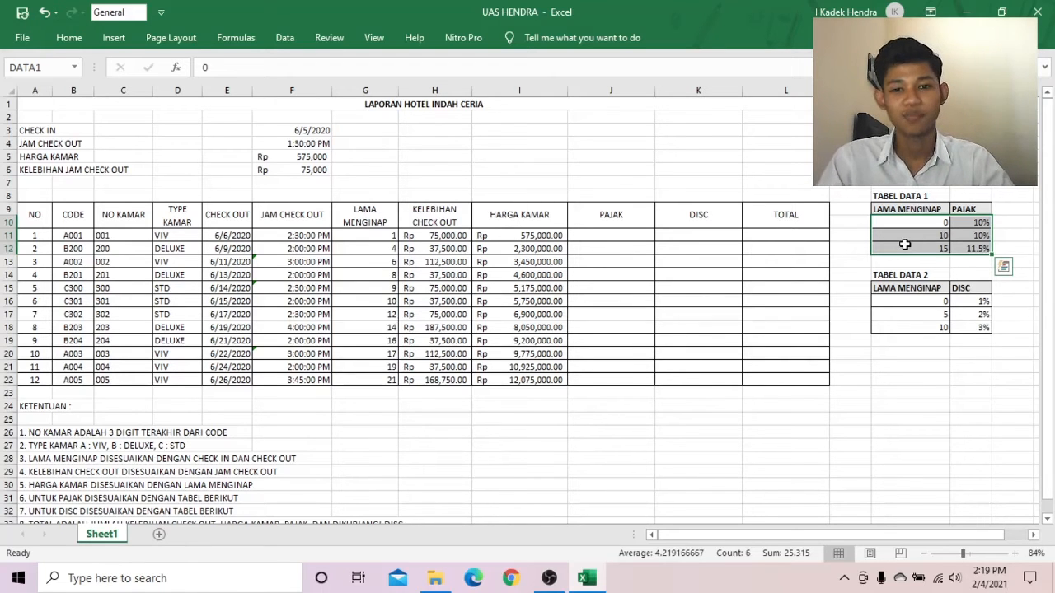
- Begin the PAJAK lookup formula in J11 with =VLOOKUP(G11, using the first row's LAMA MENGINAP as the lookup value
click(614, 234)
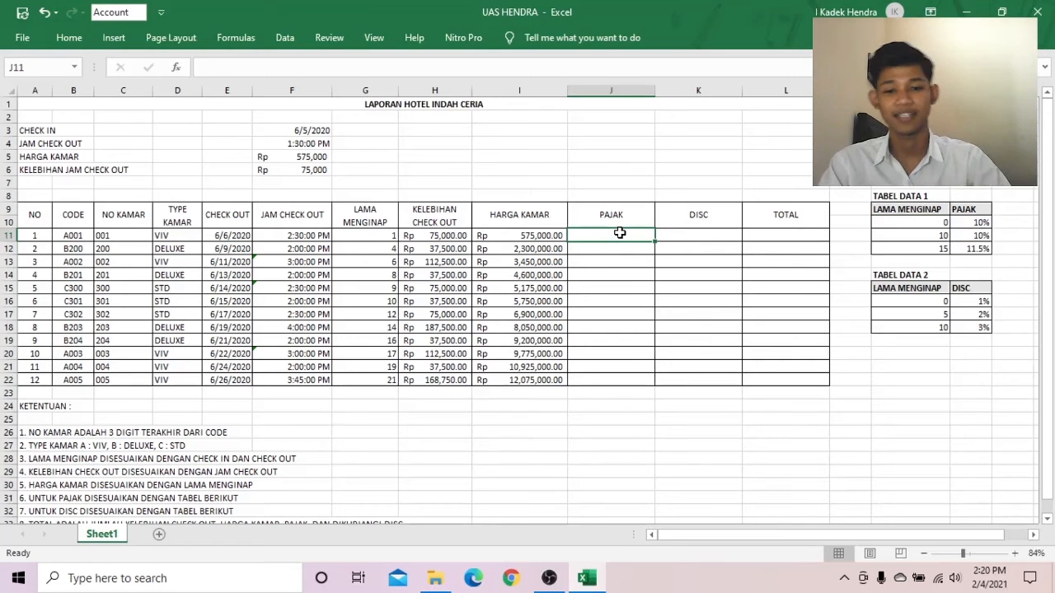
text(=)
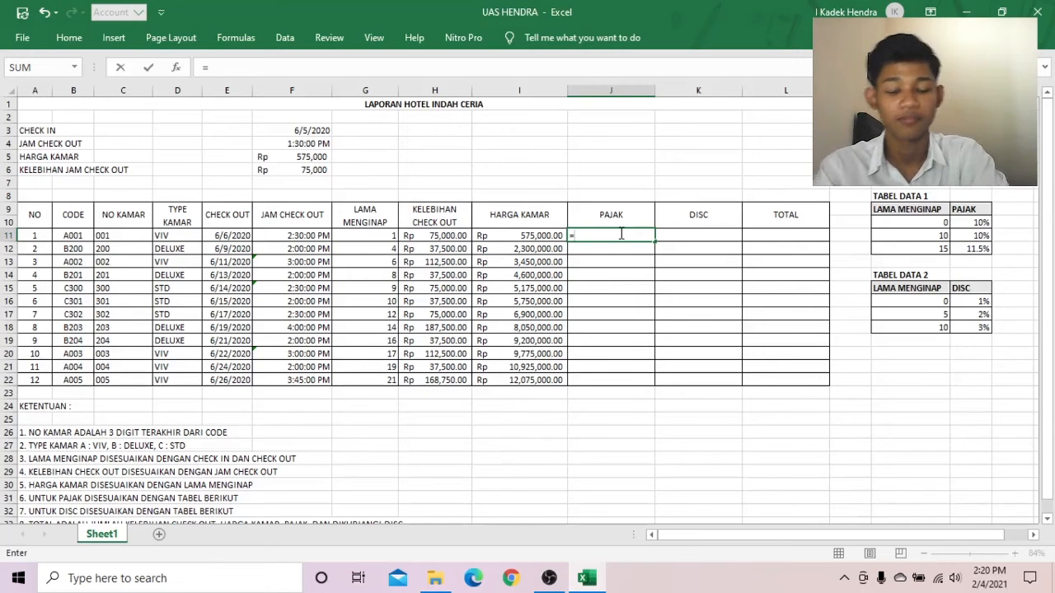
text(VLOOKUO)
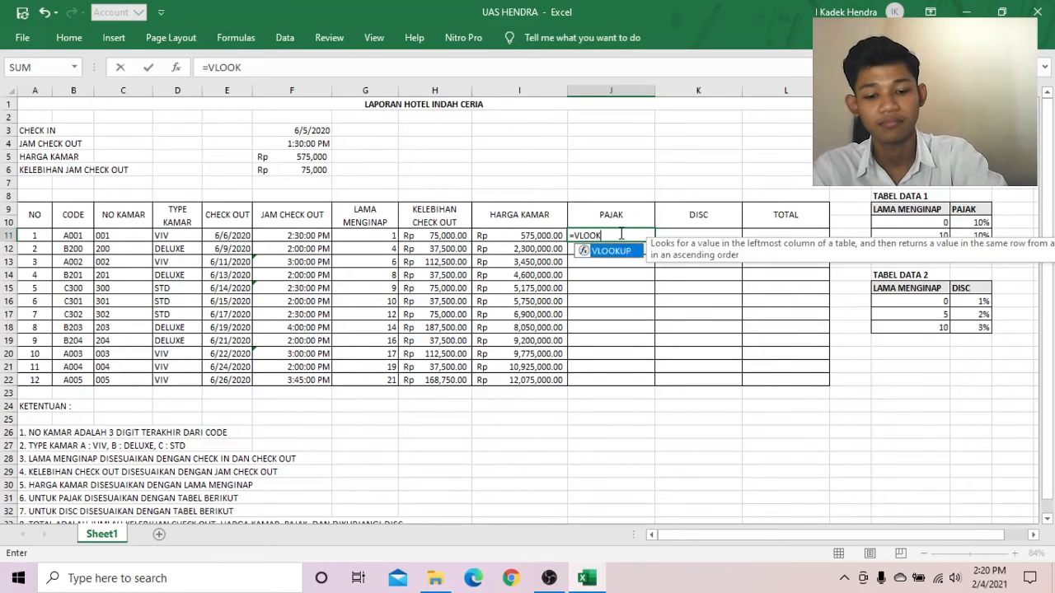
key(BackSpace)
text(P()
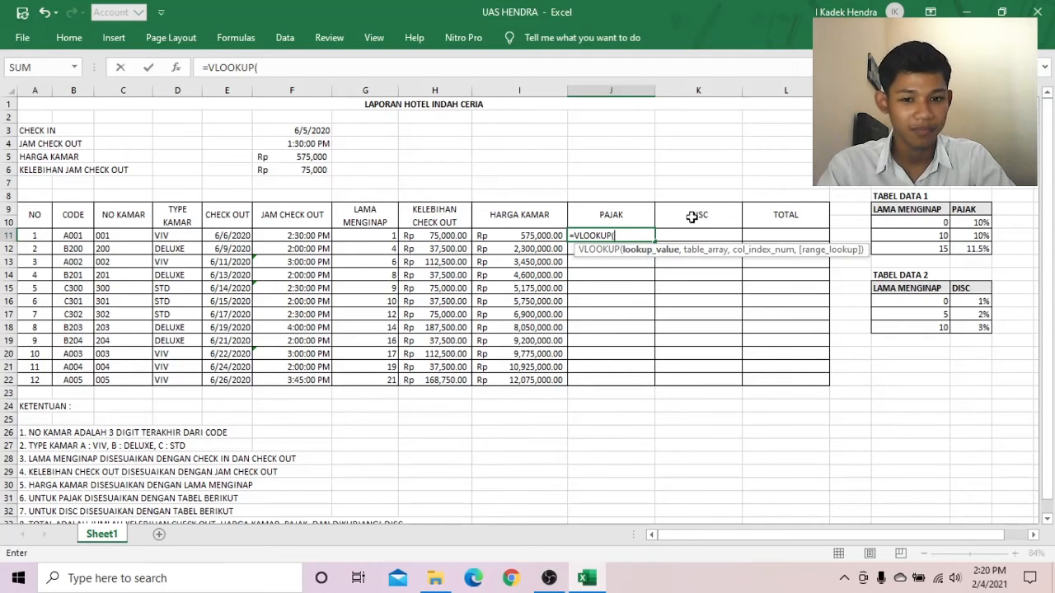
click(372, 237)
text(,)
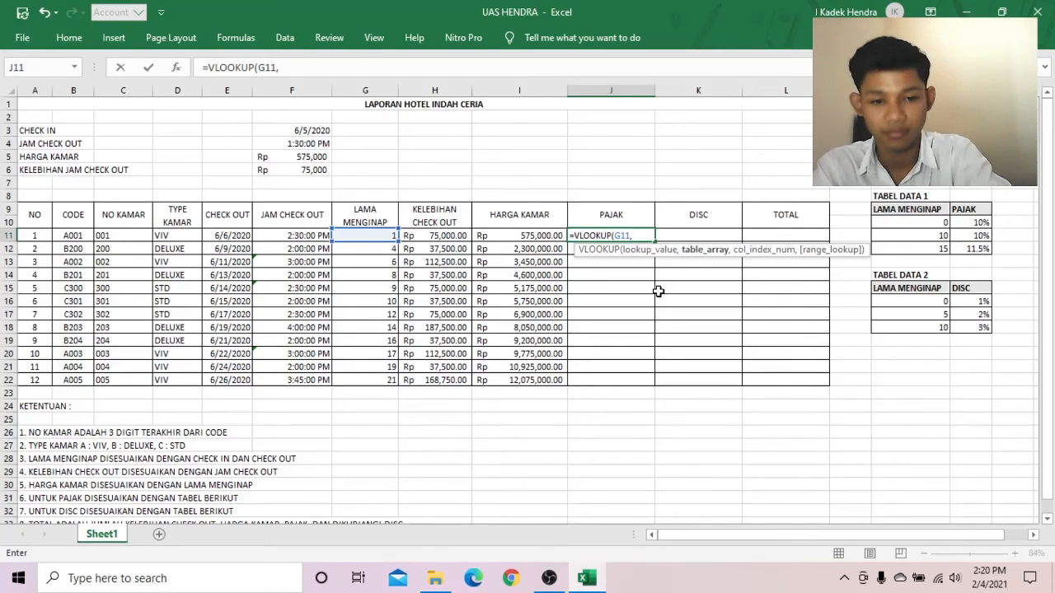
- Complete the J11 lookup formula with TABEL_PAJAK1,2,TRUE) for an approximate match on the tax table
text(TABE)
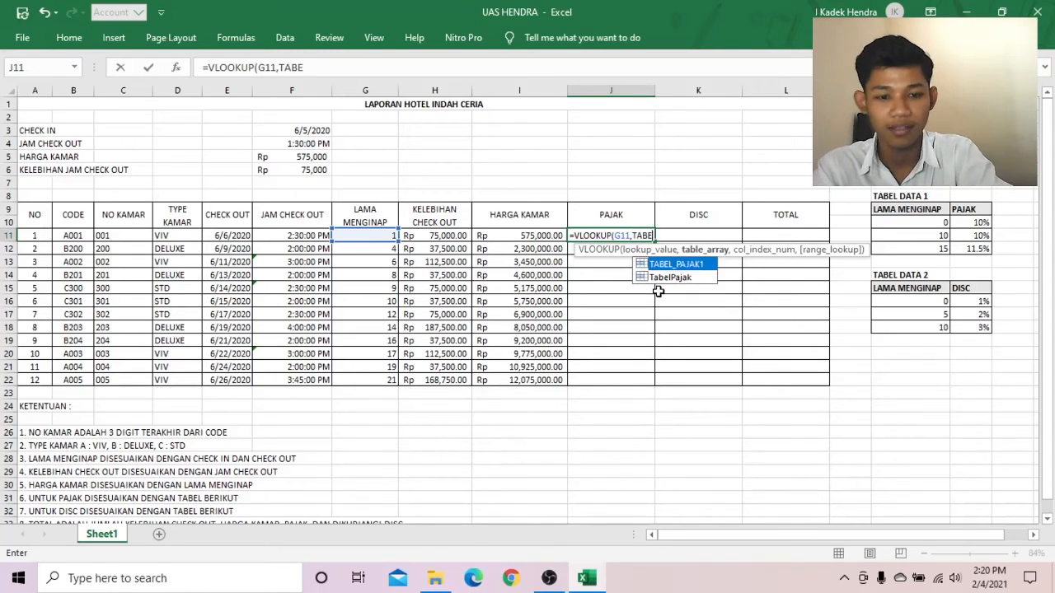
text(L_P)
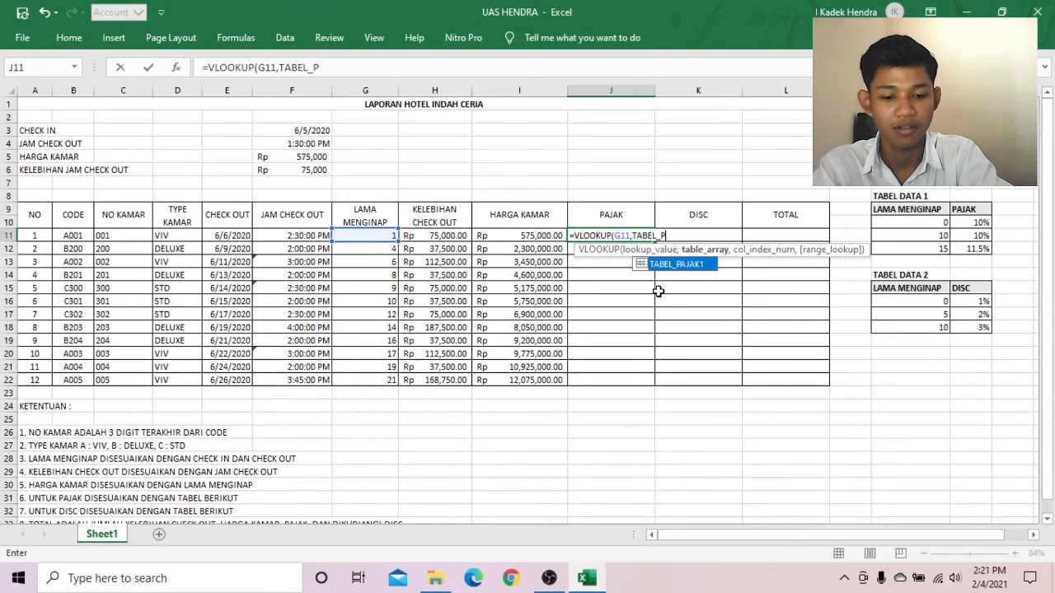
text(AJAK1)
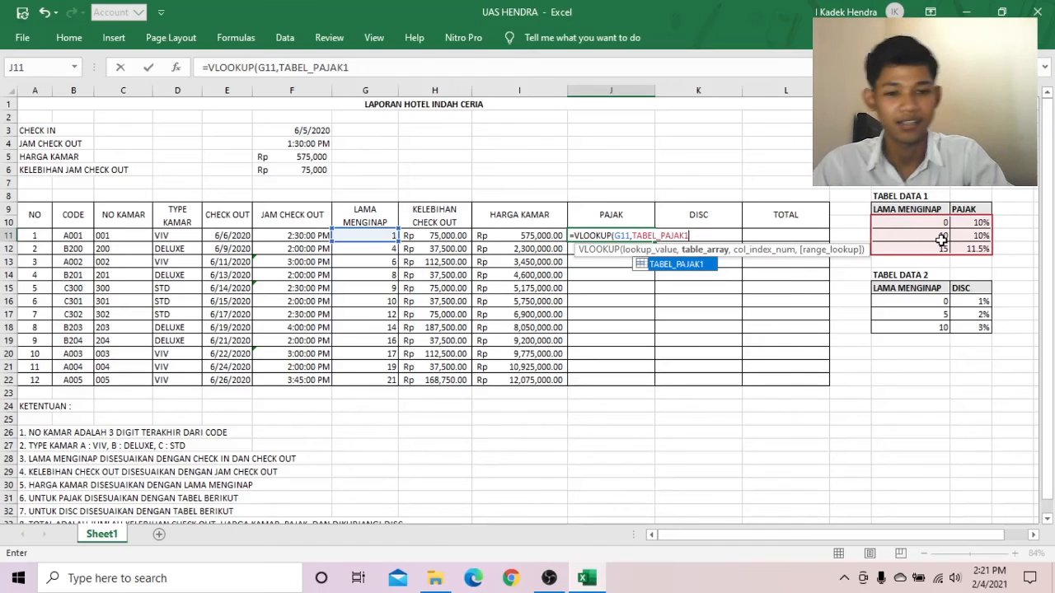
text(,)
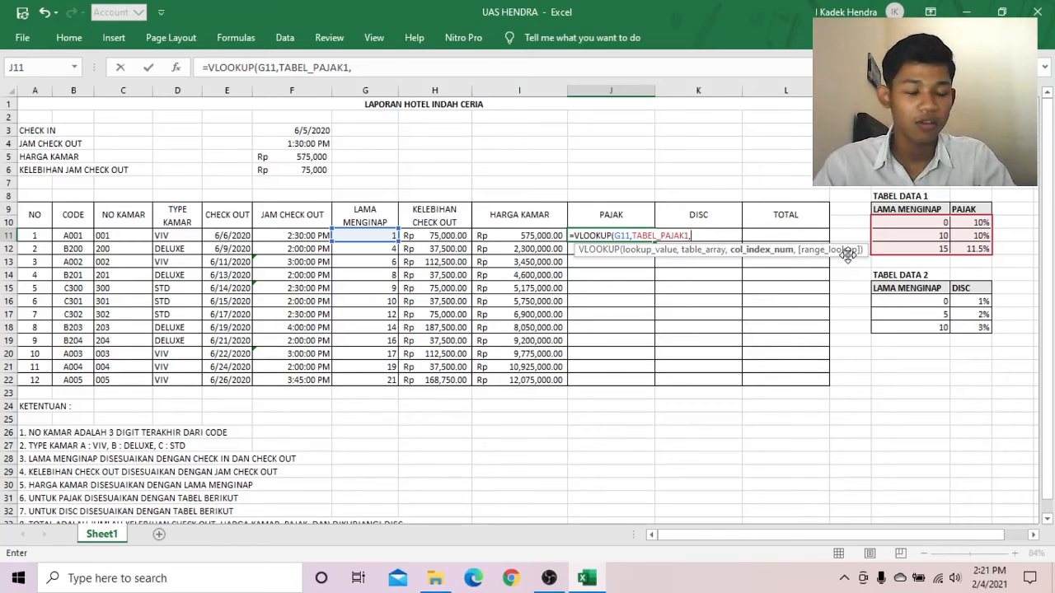
text(2,)
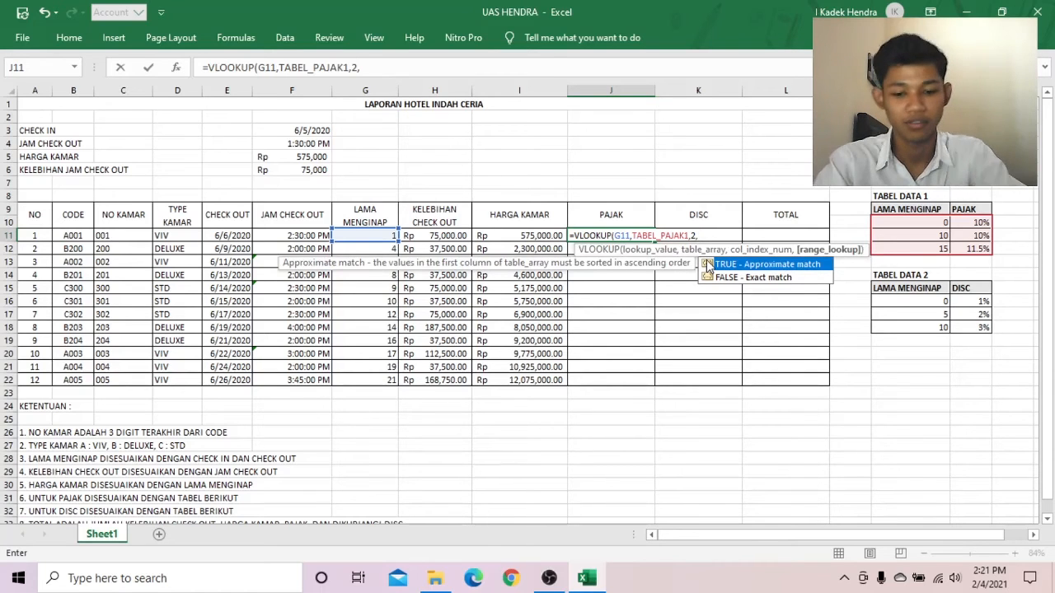
text(TRUE)
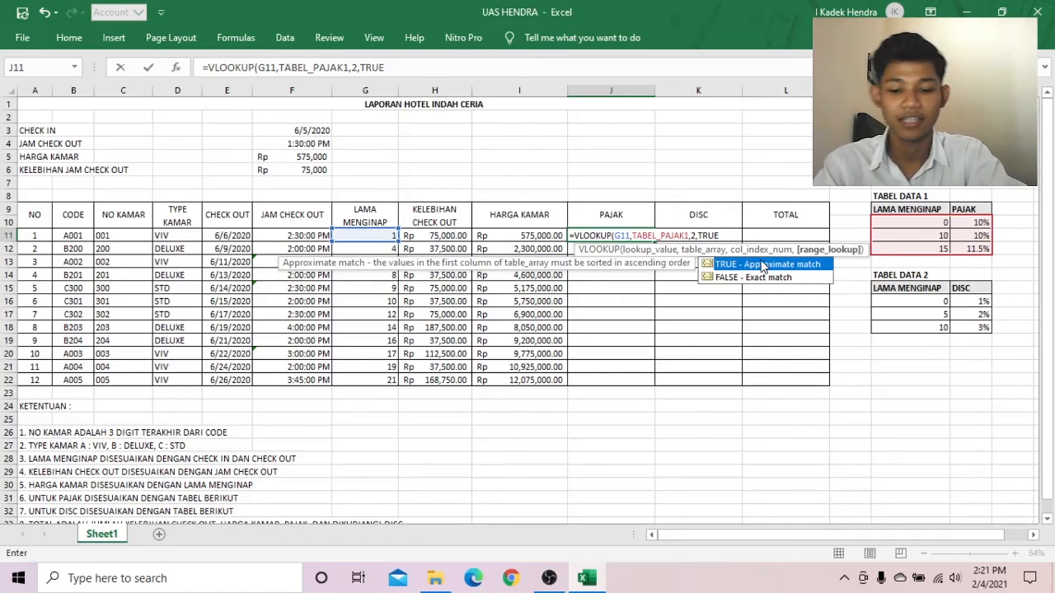
text())
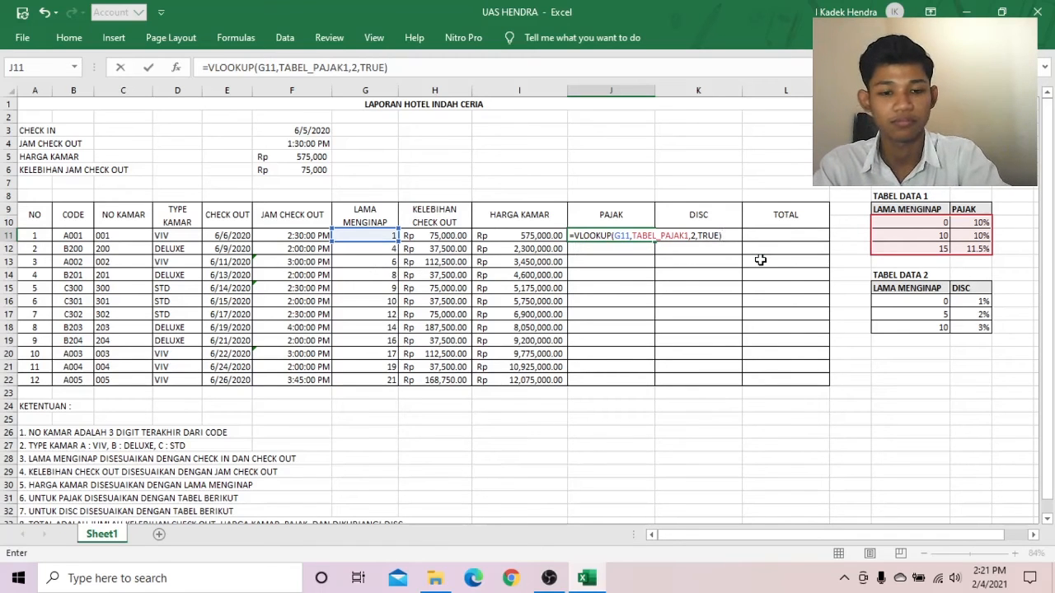
key(Return)
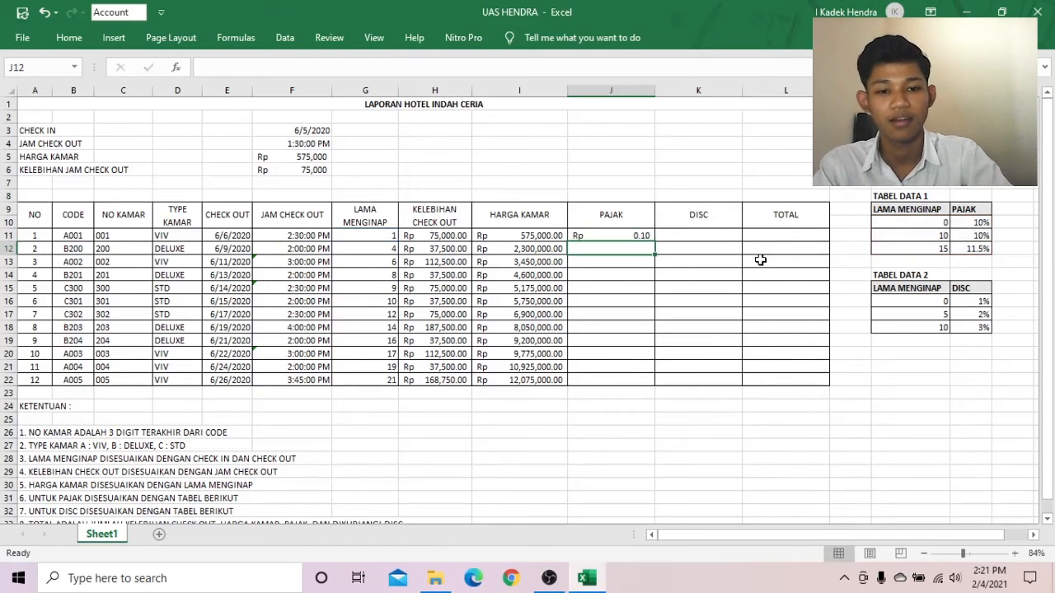
- Multiply the J11 tax lookup by the first row's HARGA KAMAR (I11) and fill the PAJAK formula down to J22
click(625, 236)
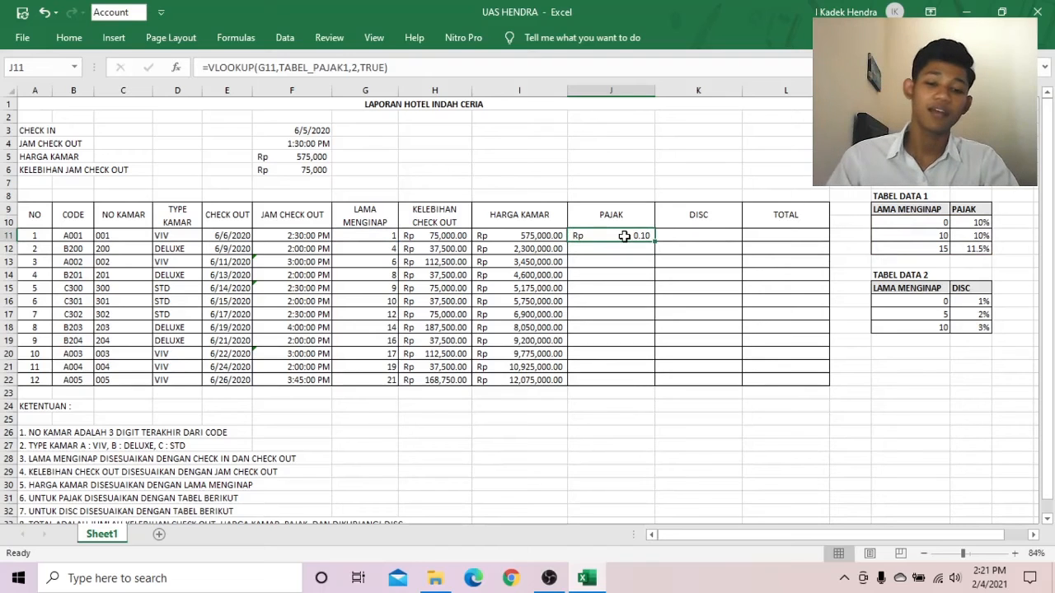
click(427, 71)
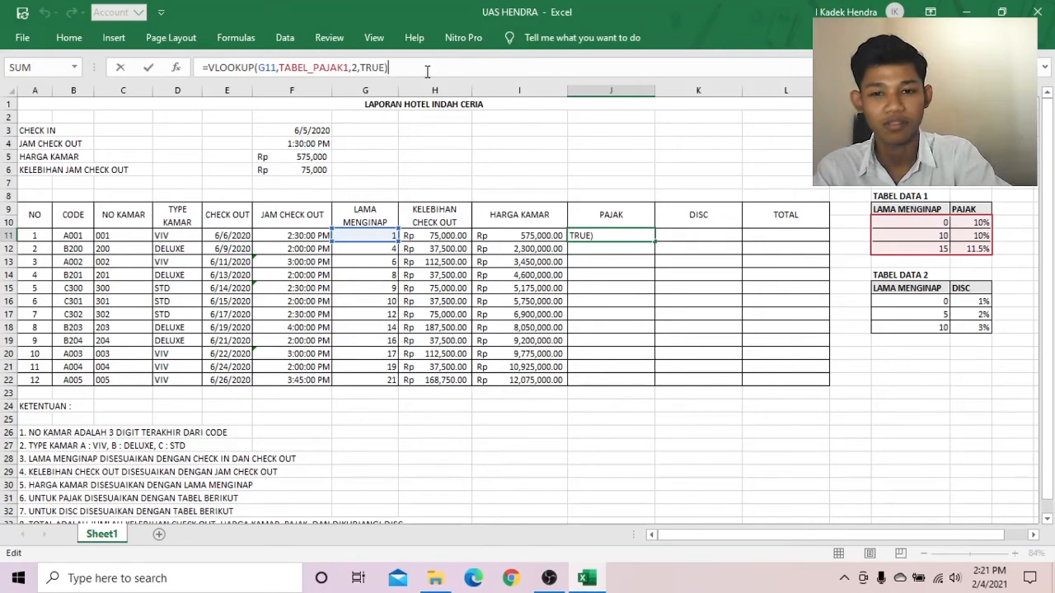
text(*)
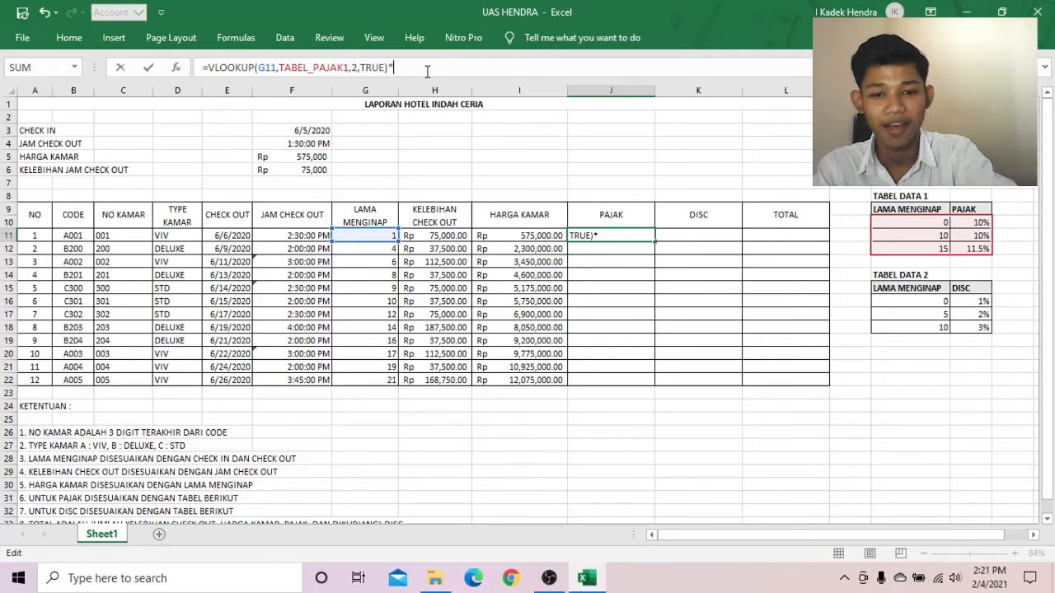
click(522, 238)
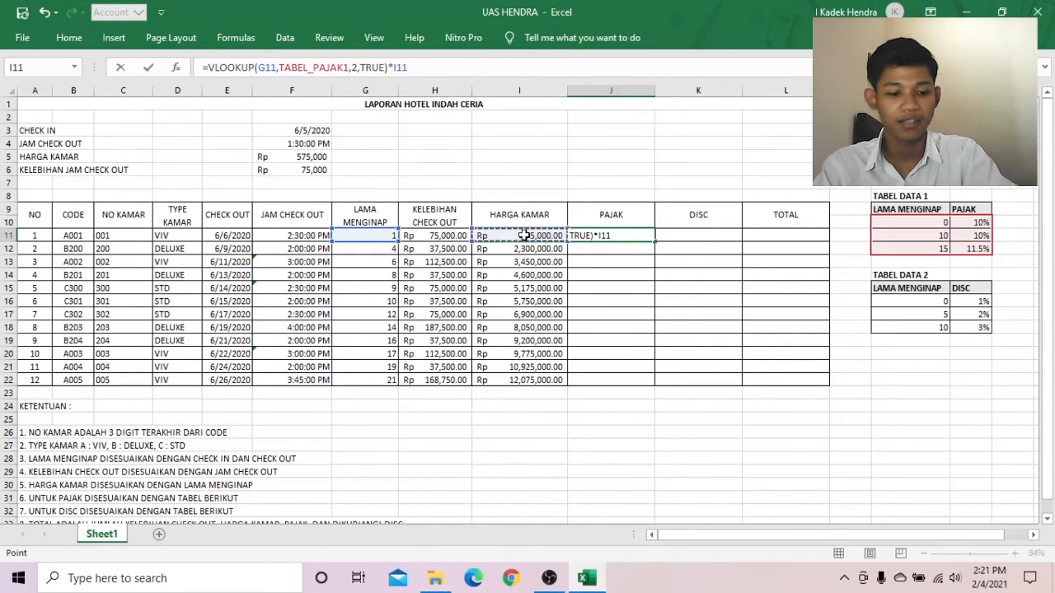
key(Return)
click(601, 237)
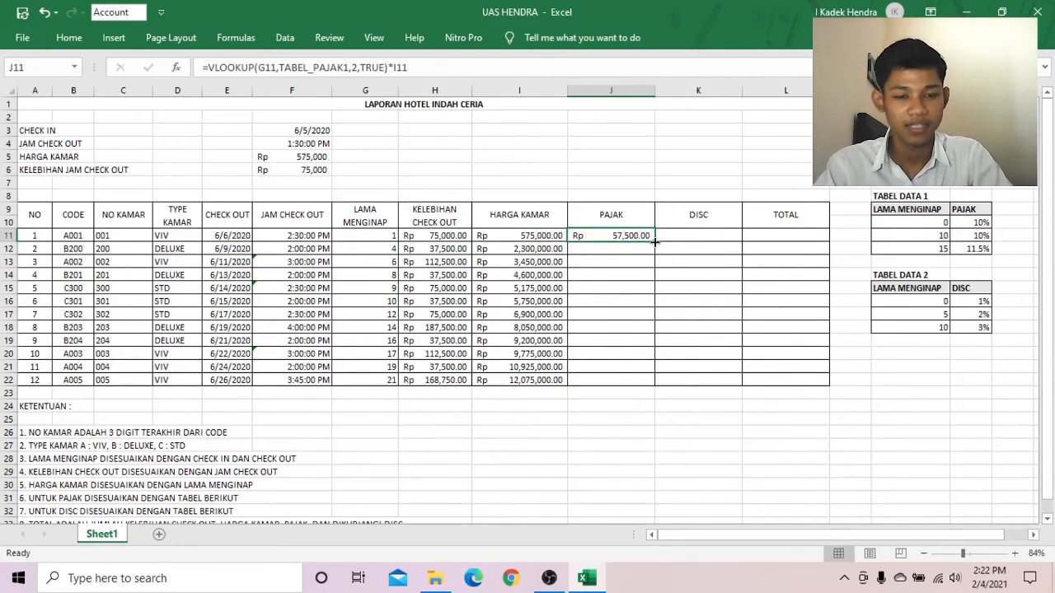
drag(655, 241, 654, 382)
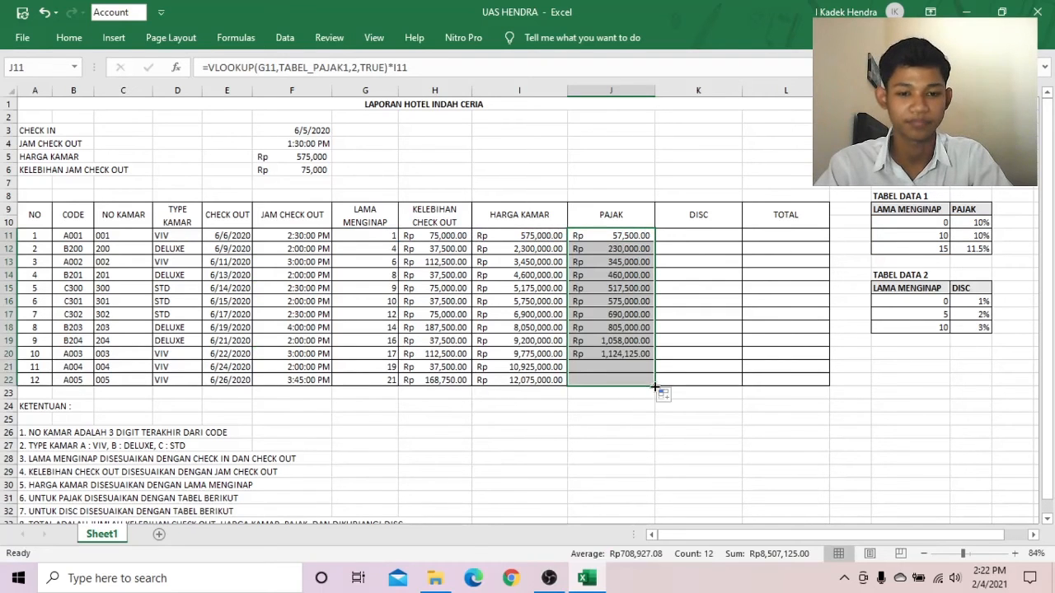
- Name the TABEL DATA 2 values in N16:O18 TABEL_DISC1 with Workbook scope
click(684, 236)
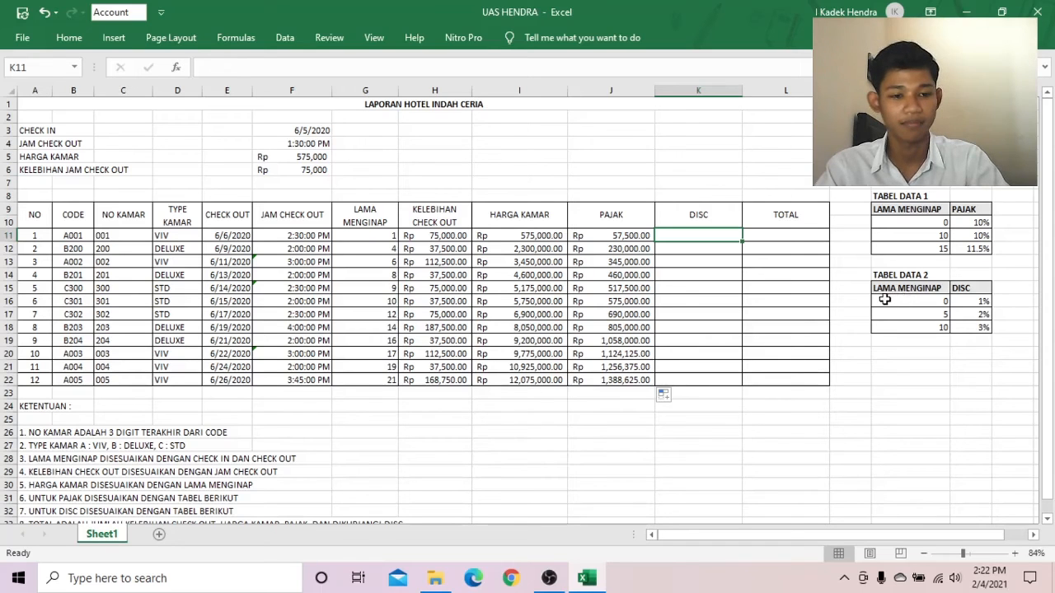
drag(885, 303, 964, 333)
right_click(924, 318)
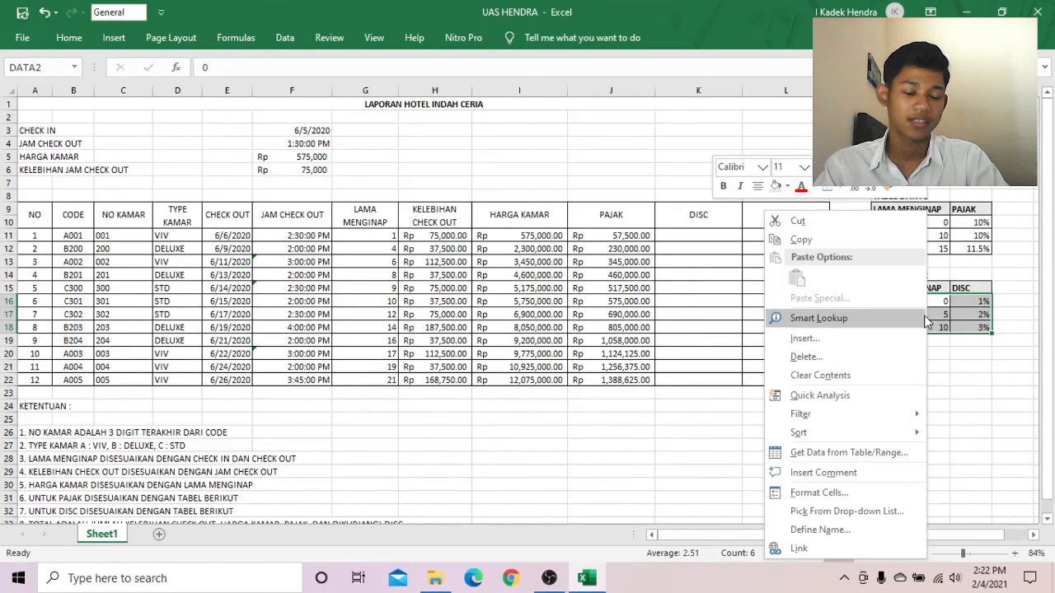
click(857, 530)
key(BackSpace)
text(TABEL_DISC1)
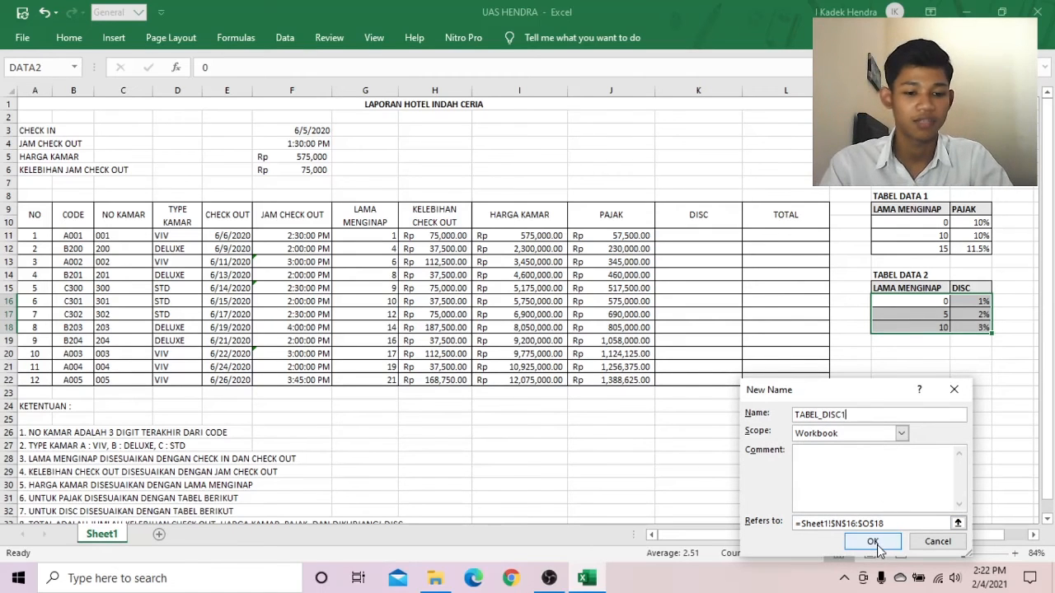
click(876, 544)
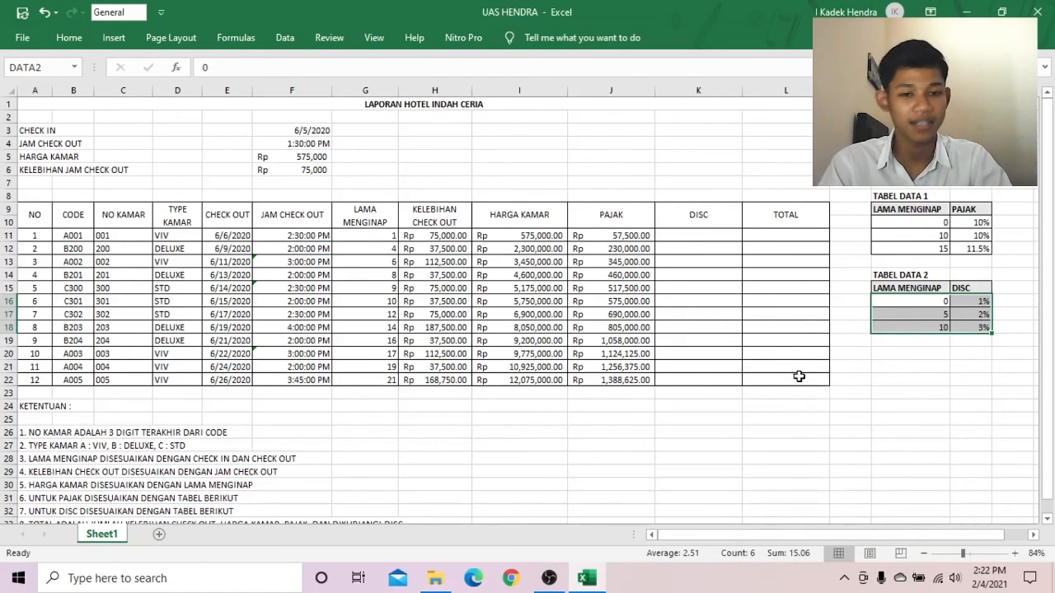
- Begin the DISC formula in K11 with =VLOOKUP(G11,TABEL_DISC1, using the first row's LAMA MENGINAP as the lookup value
click(690, 238)
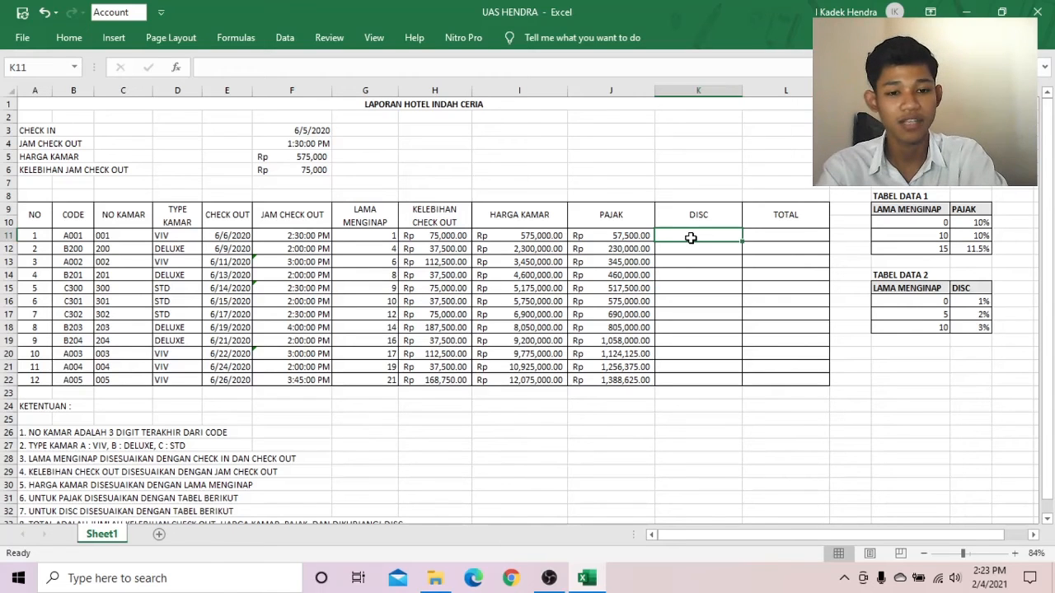
text(=VLOO)
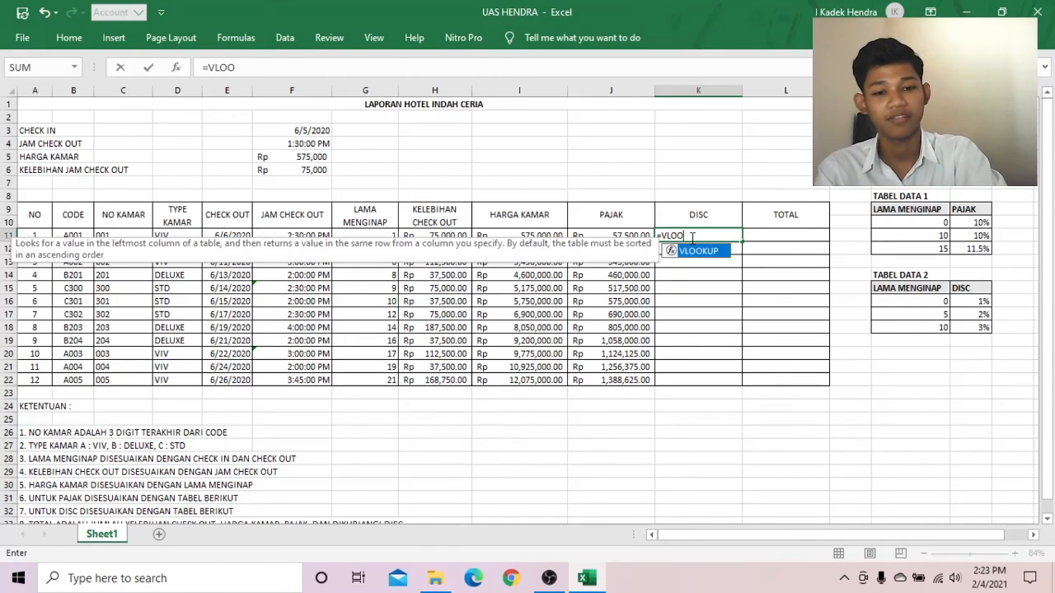
text(KUP()
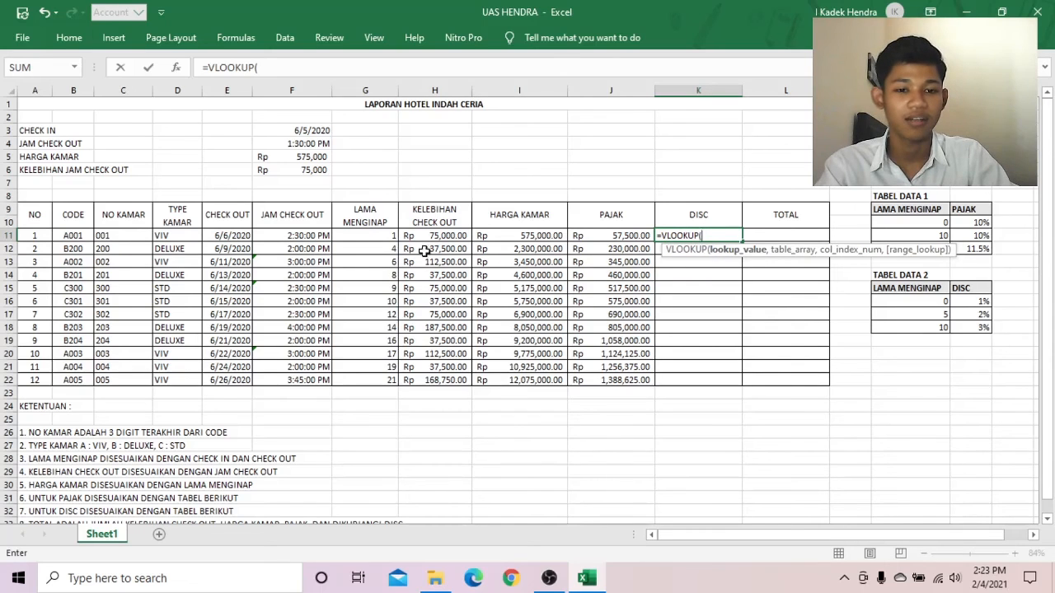
click(365, 238)
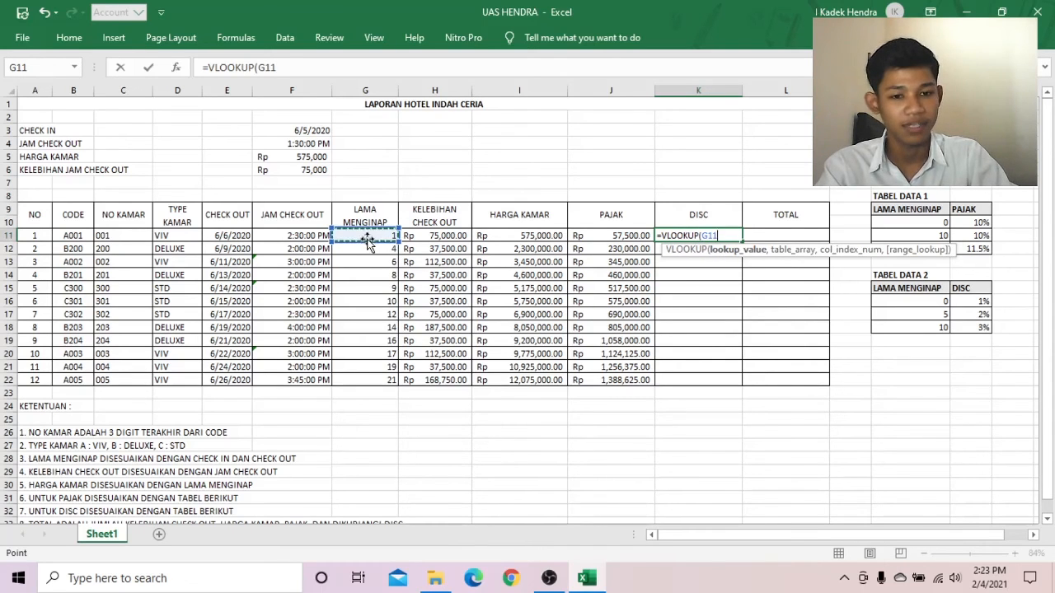
text(,)
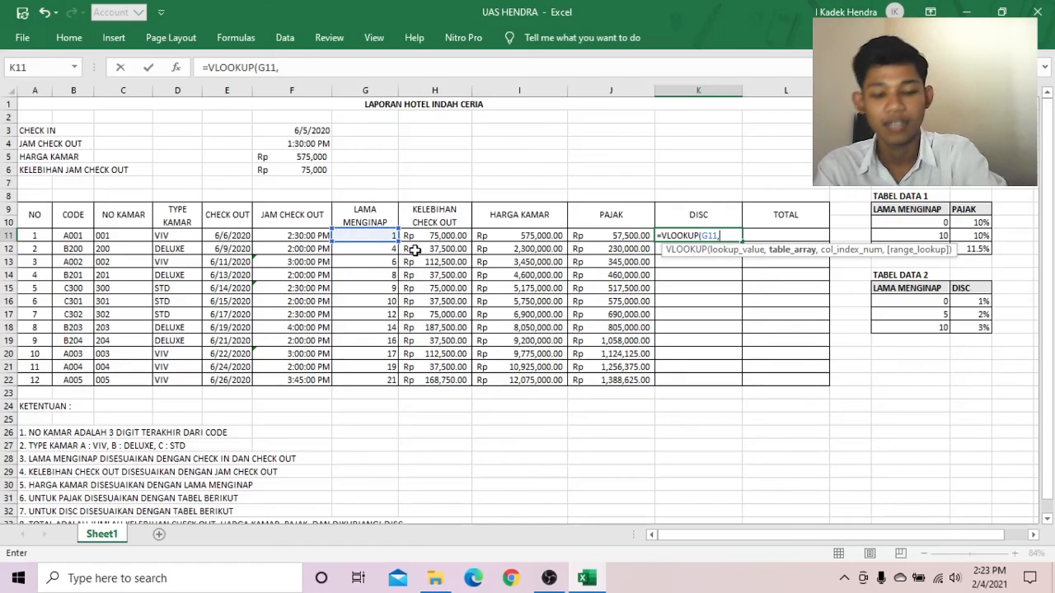
text(TABEL_)
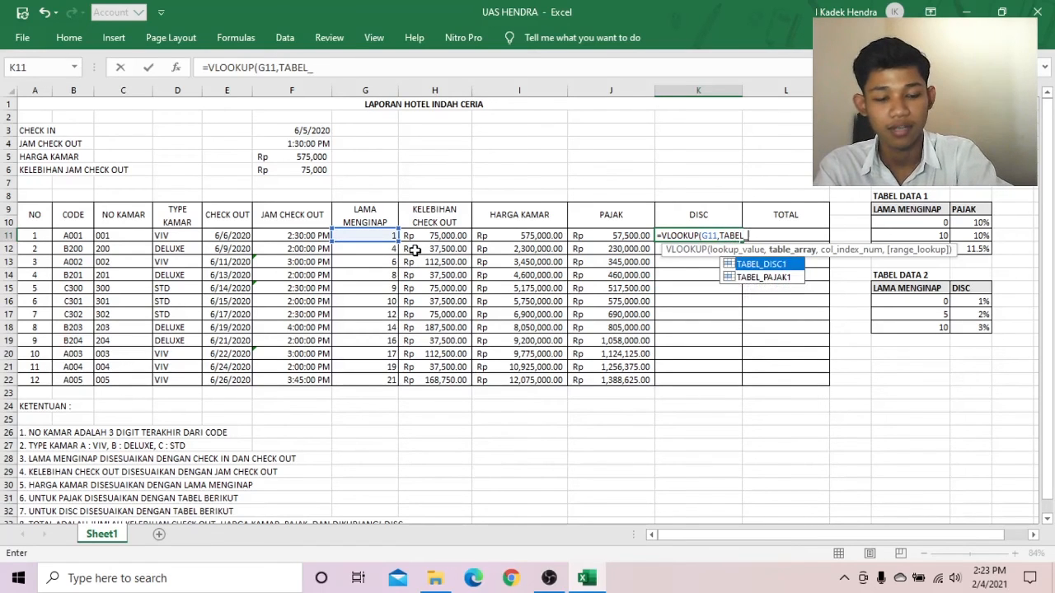
text(DISC)
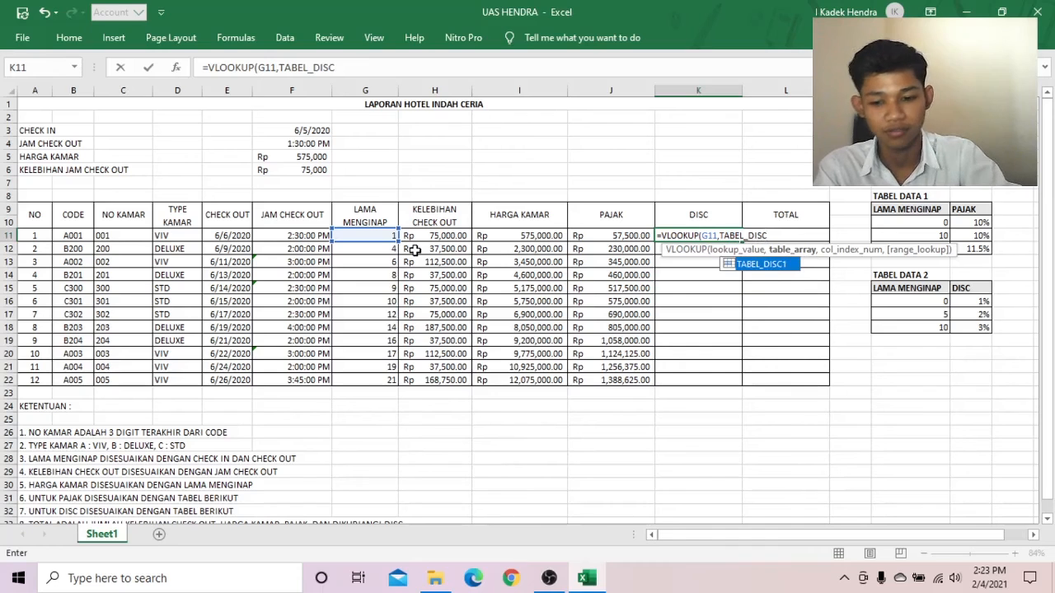
text(1,)
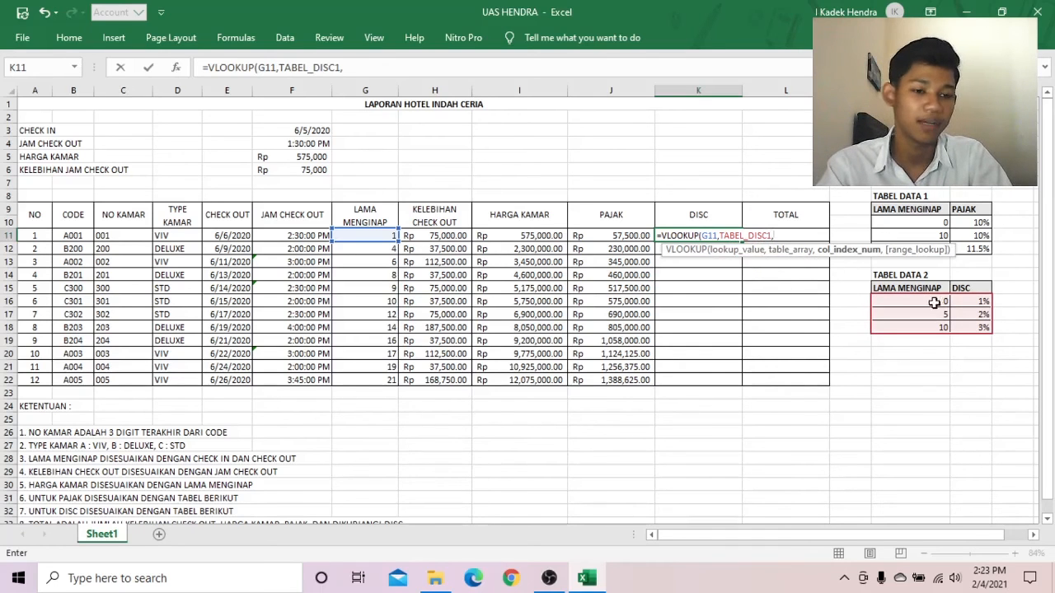
- Complete the K11 formula with 2,TRUE)*I11 and fill it down the DISC column to K22
text(2)
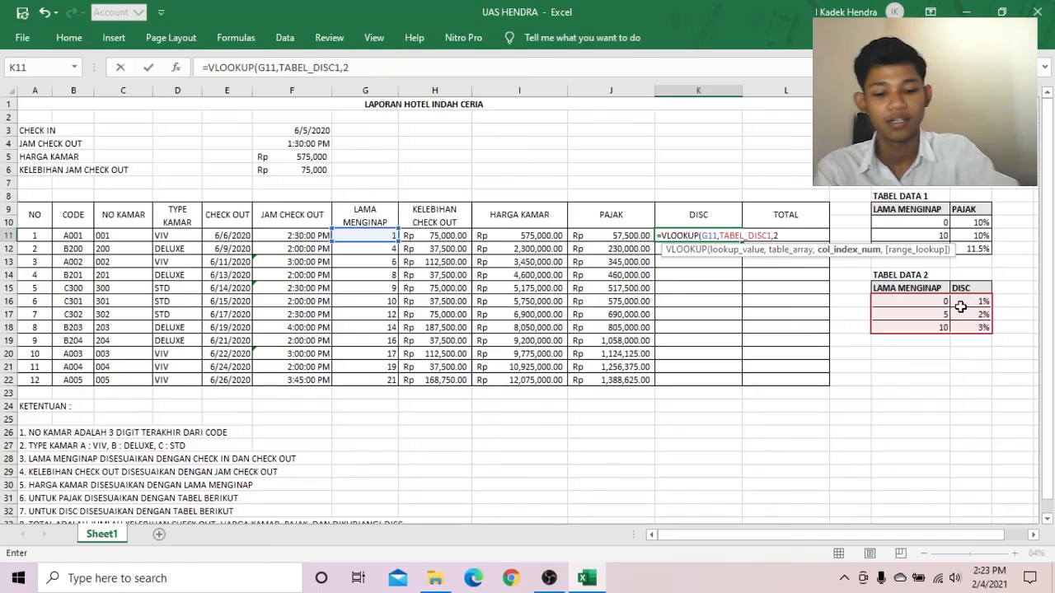
text(,)
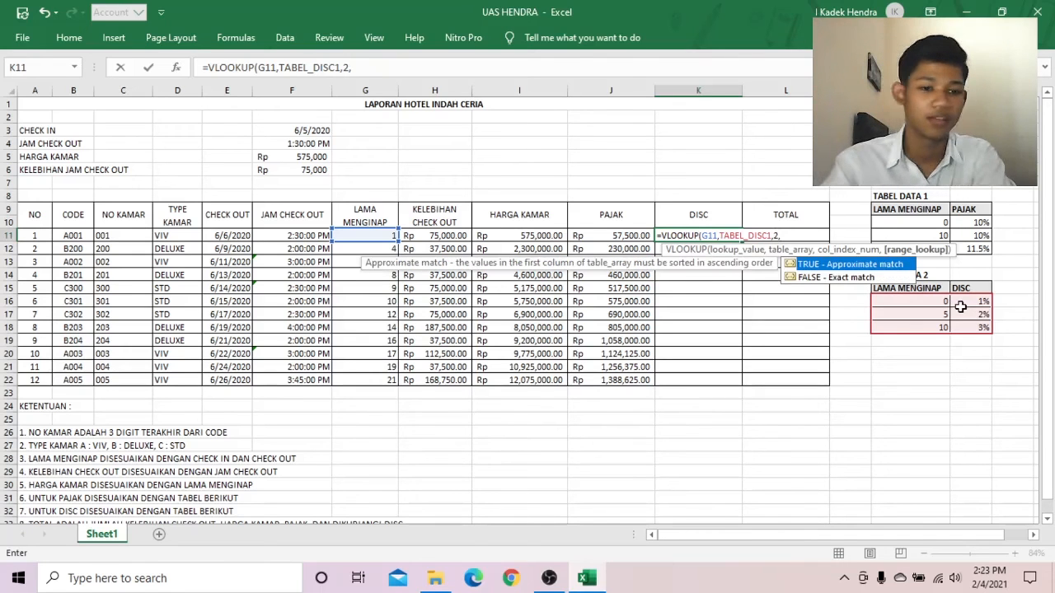
text(TRUE)
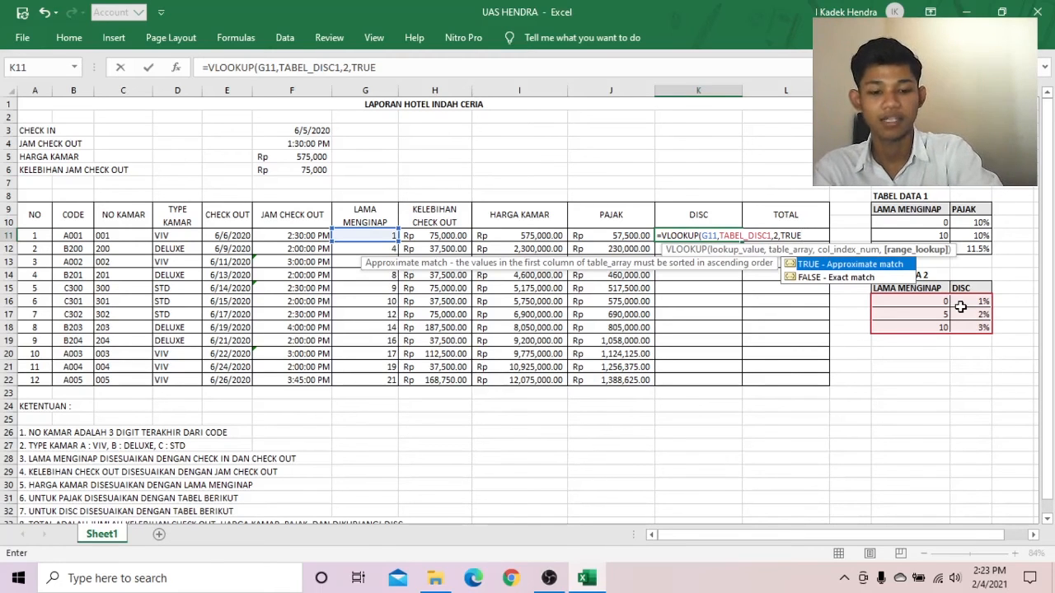
text())
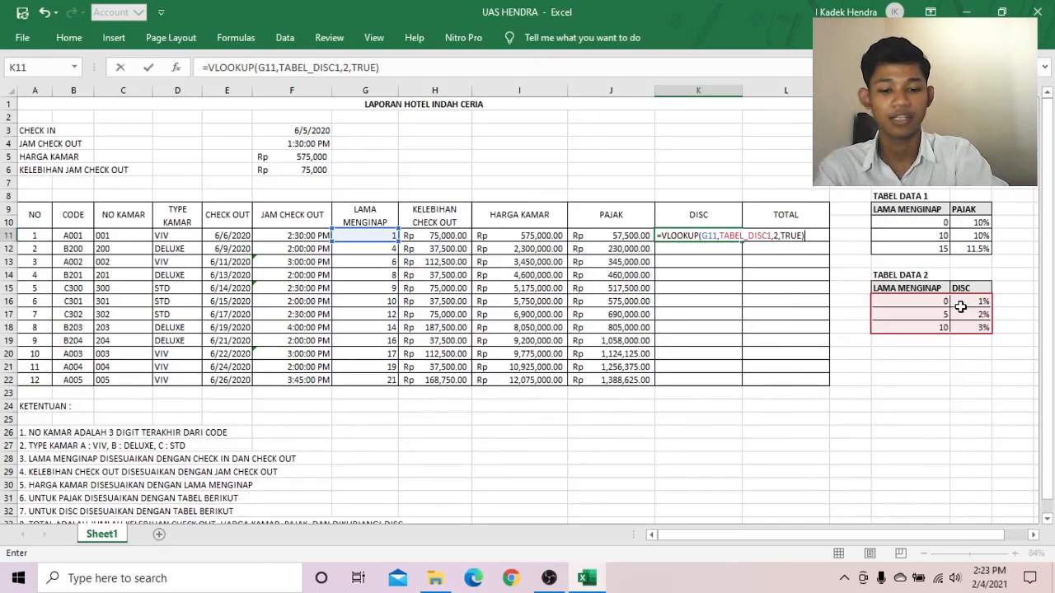
text(*)
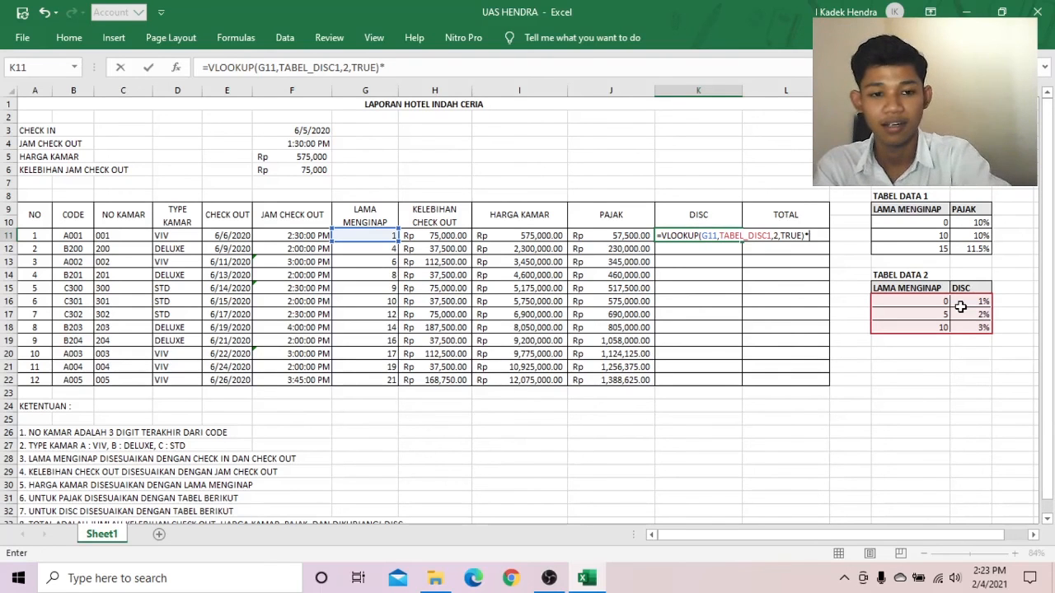
click(514, 237)
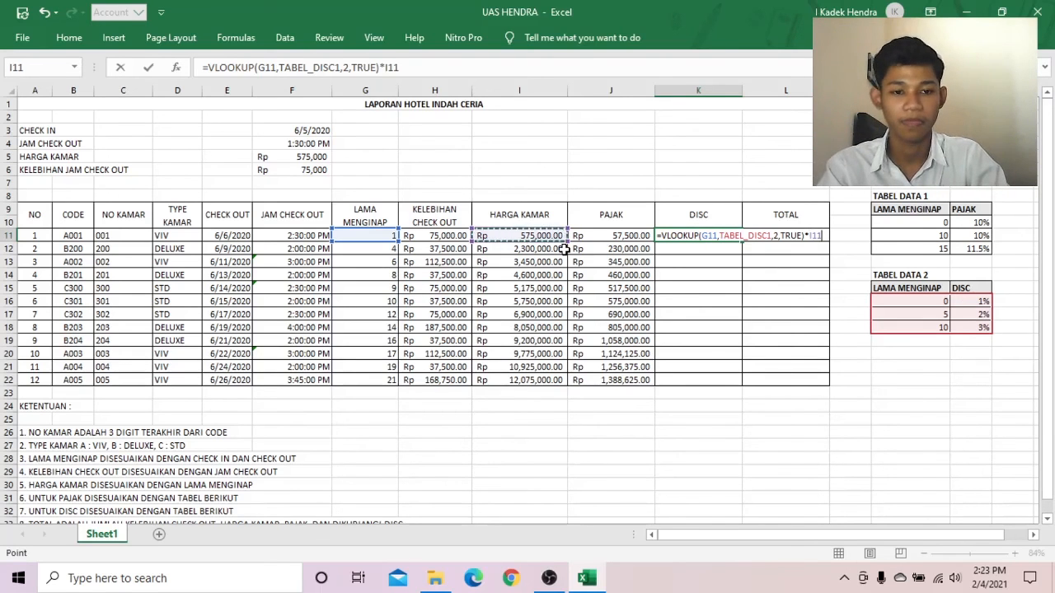
key(Return)
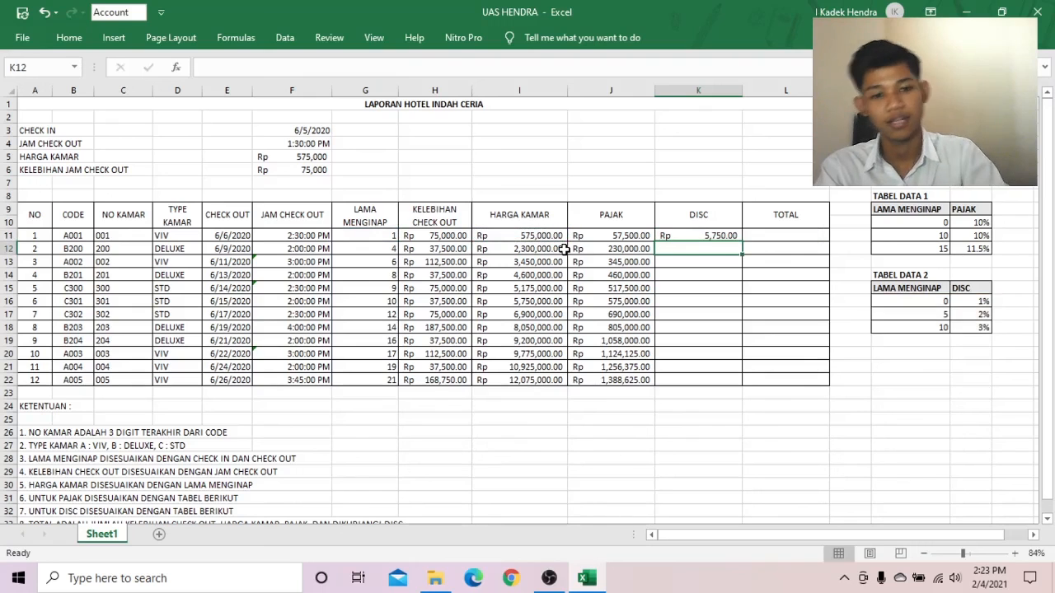
click(728, 236)
drag(743, 243, 744, 384)
- Check rule 8 of KETENTUAN for TOTAL and begin the formula in L11 with =H11+I11
click(772, 236)
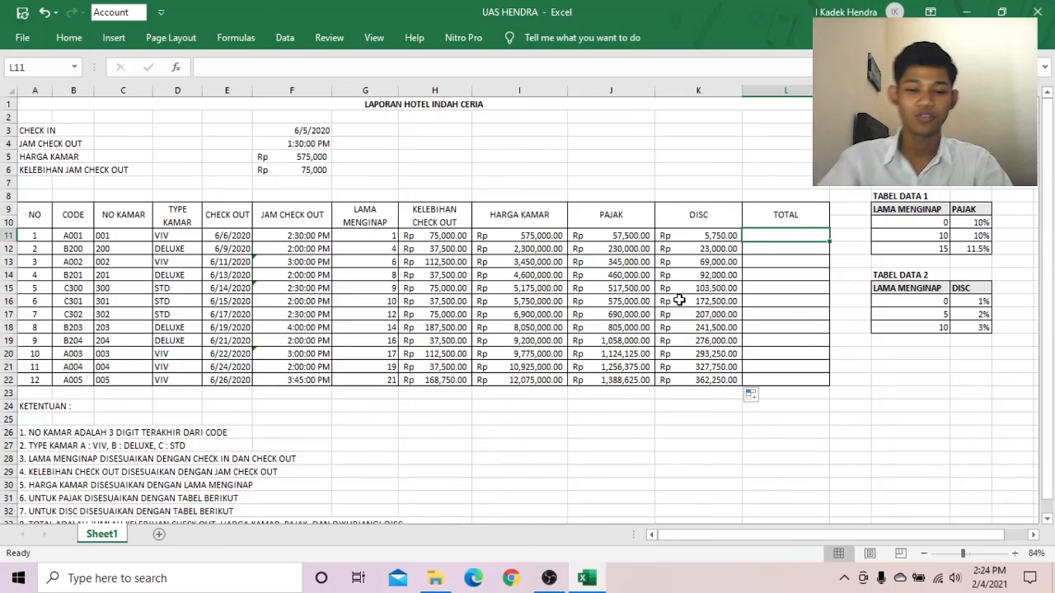
scroll(320, 437, down, 1)
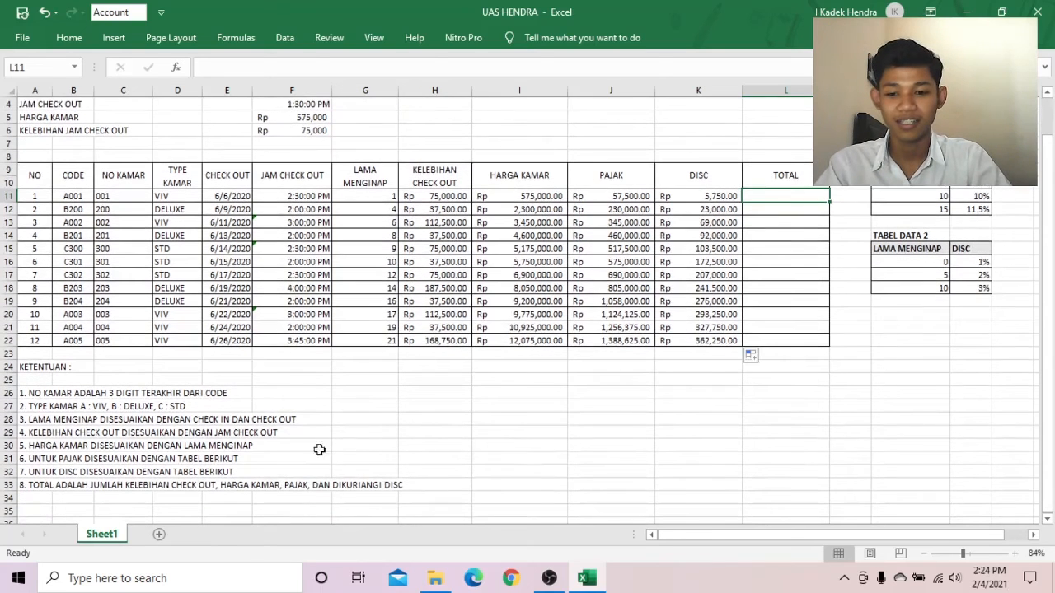
click(397, 485)
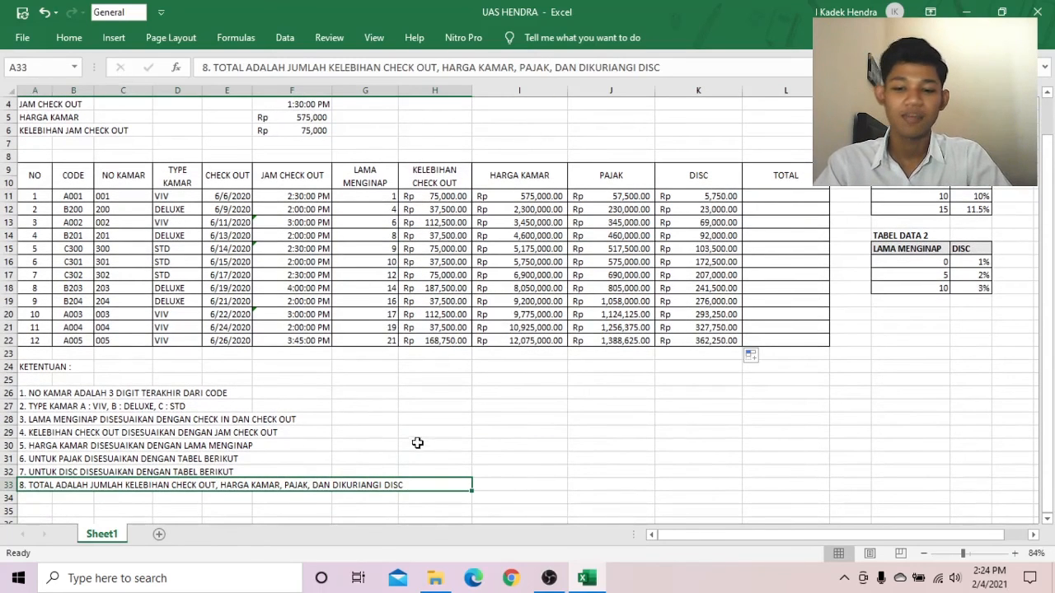
scroll(475, 418, up, 1)
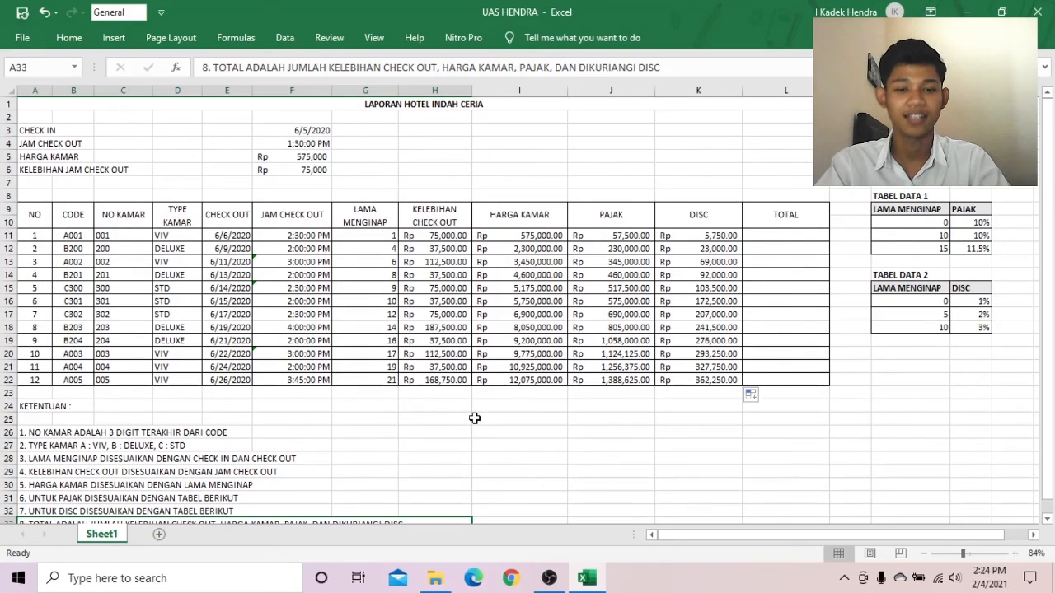
click(778, 236)
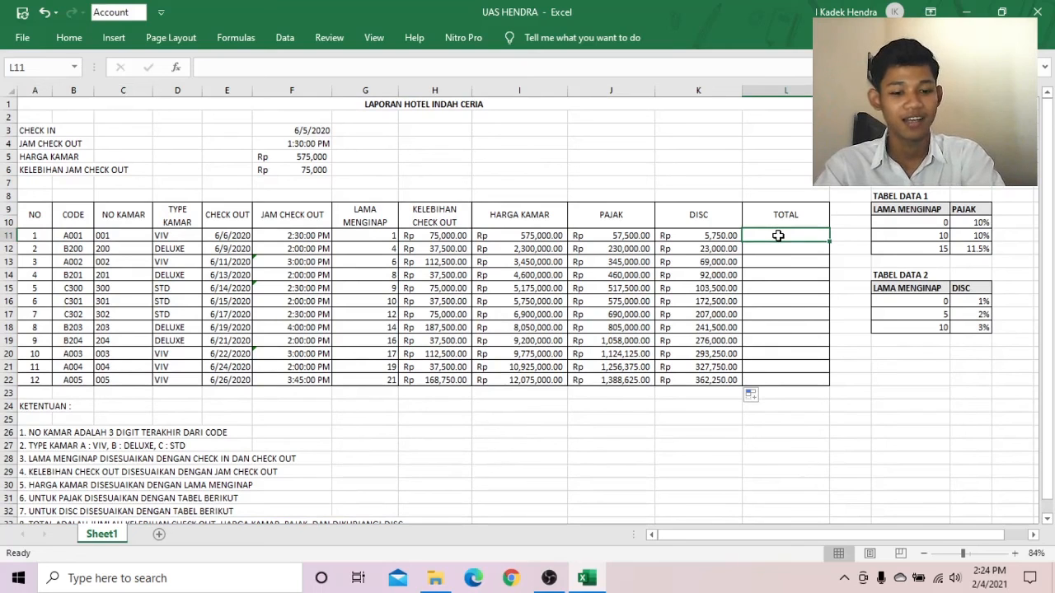
text(=)
click(428, 235)
text(+)
click(558, 236)
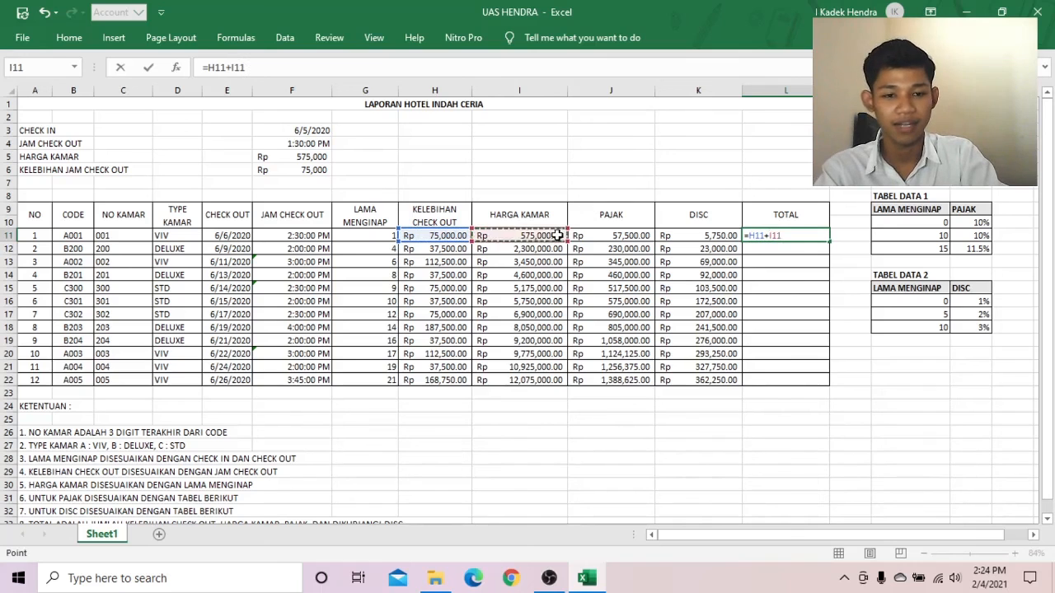
- Complete the L11 TOTAL formula by adding PAJAK and subtracting DISC with +J11-K11
text(+)
click(586, 235)
text(_)
key(BackSpace)
text(-)
click(688, 235)
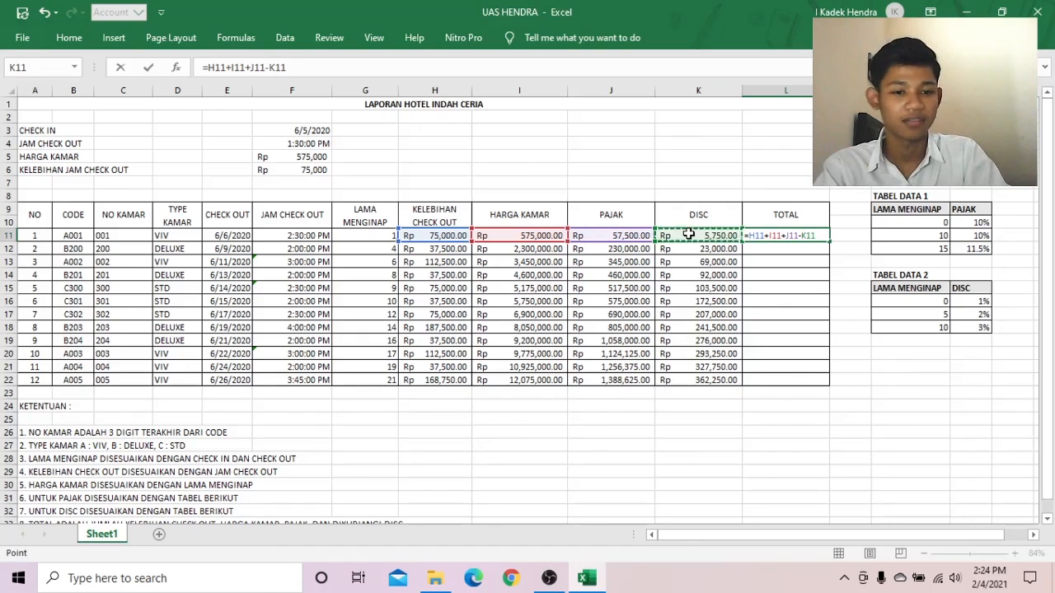
key(Return)
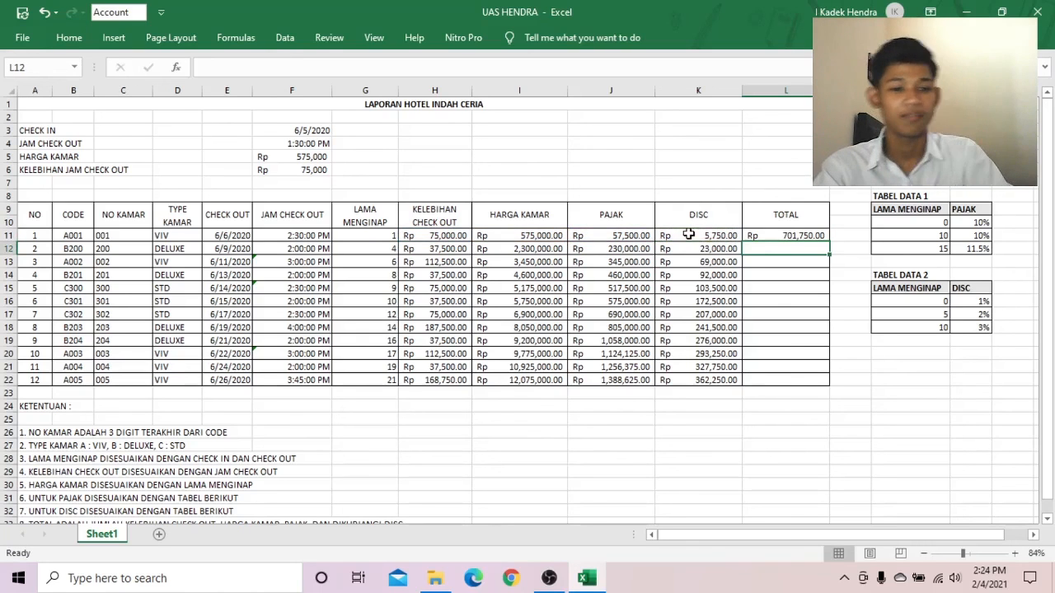
- Fill the TOTAL formula from L11 down to L22 for the remaining guests' rows
click(775, 238)
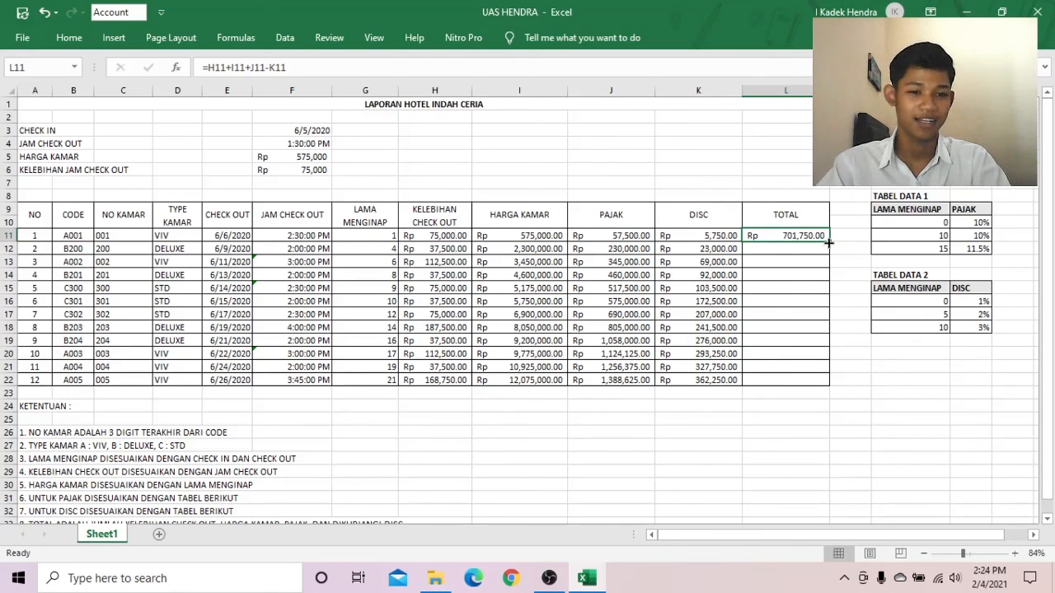
drag(828, 242, 831, 387)
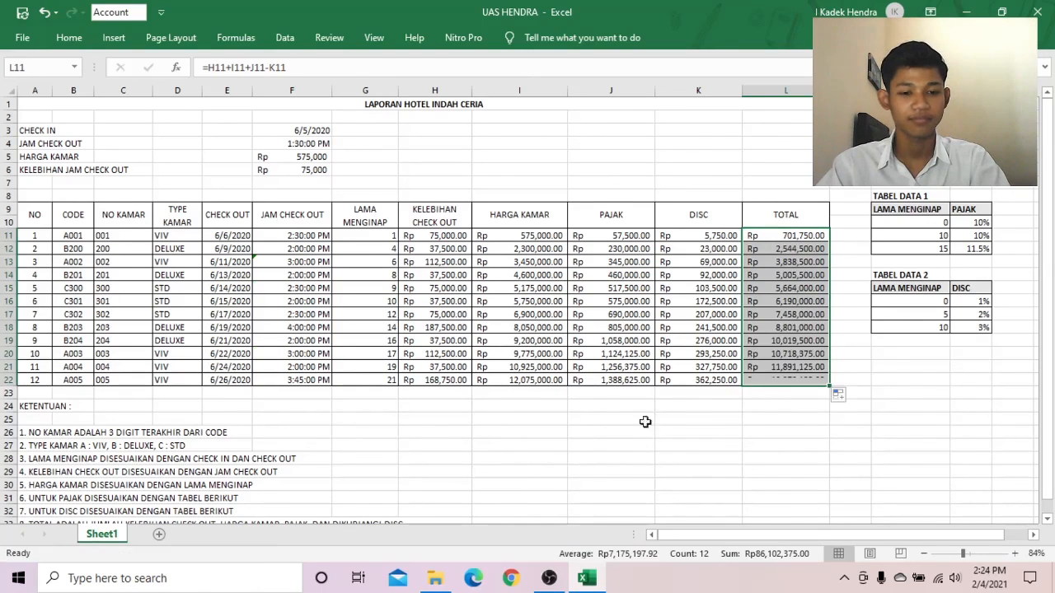
click(456, 416)
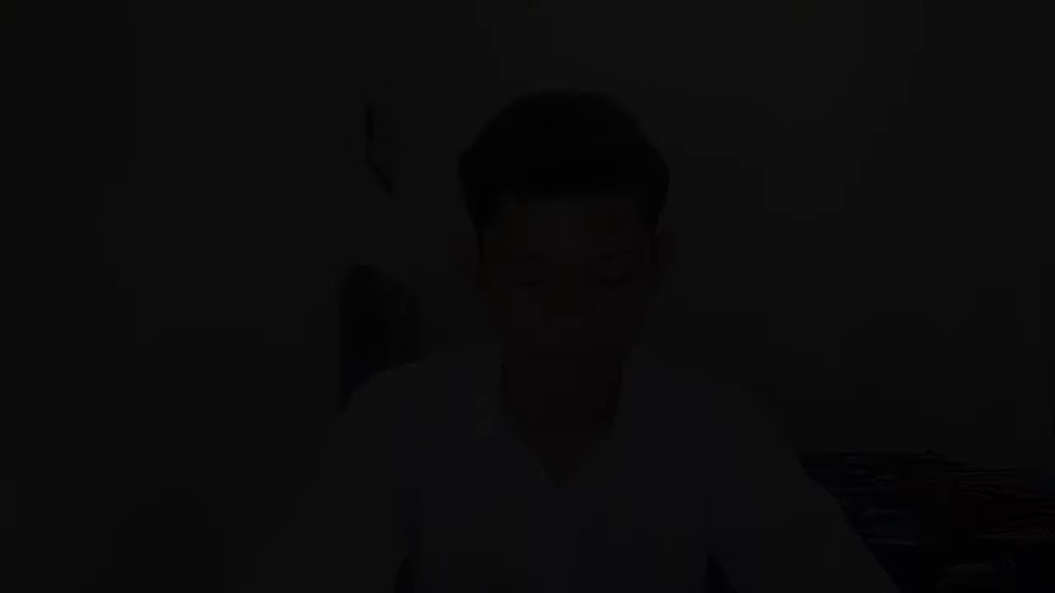